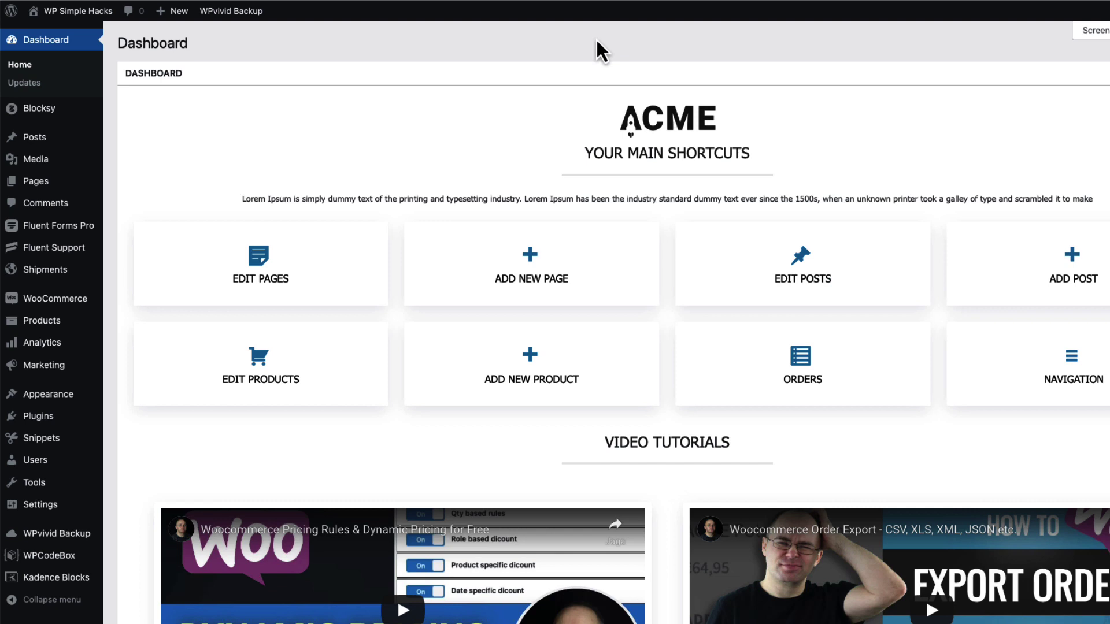
# Search the plugin directory for "code snippets".
pyautogui.moveTo(93, 418)
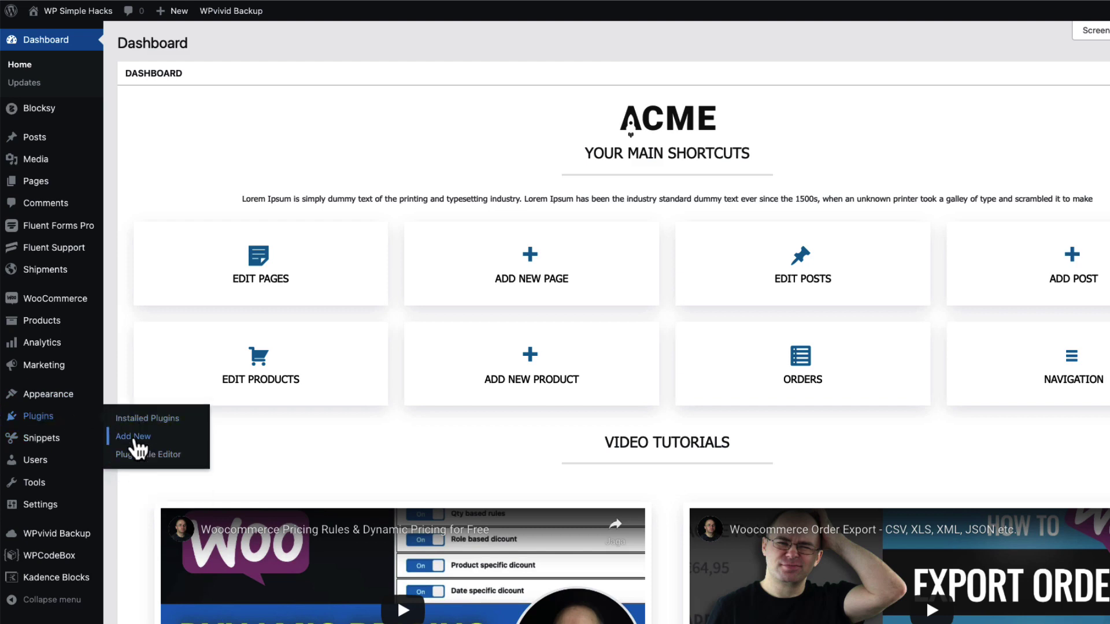
pyautogui.click(135, 441)
pyautogui.click(1060, 81)
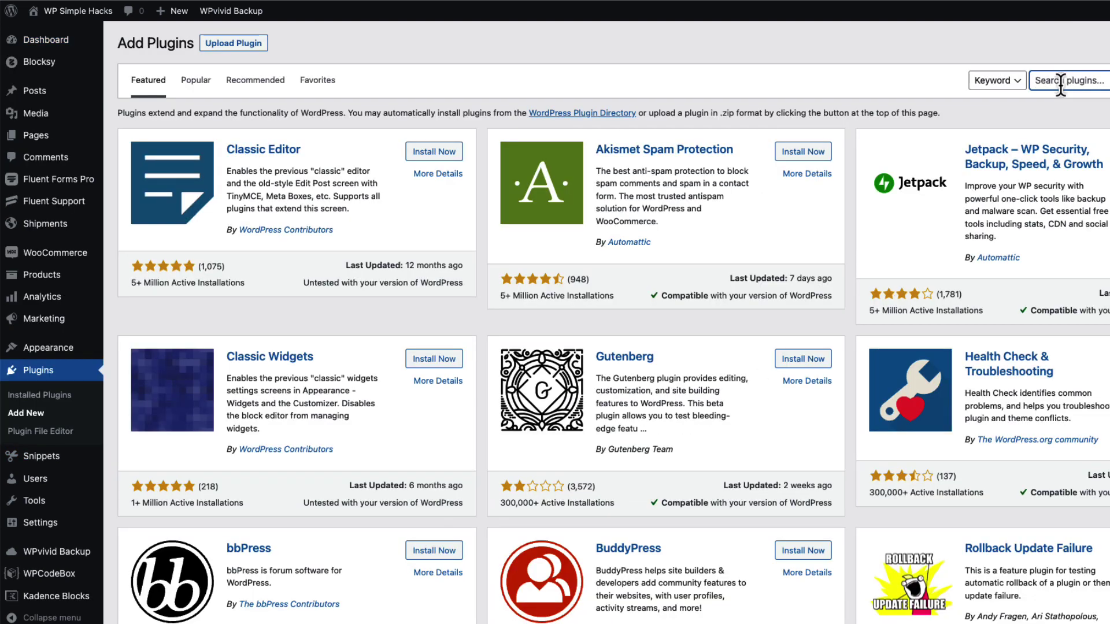
pyautogui.write('code')
pyautogui.write('snippets')
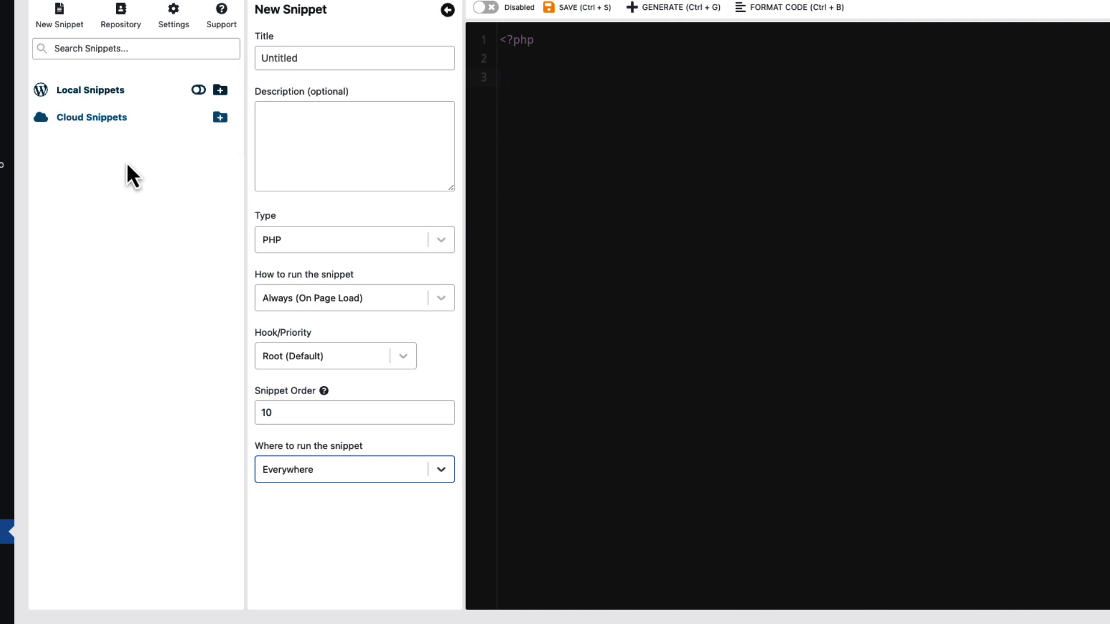
# Set the untitled PHP snippet to run under Custom conditions and open its condition builder.
pyautogui.click(321, 241)
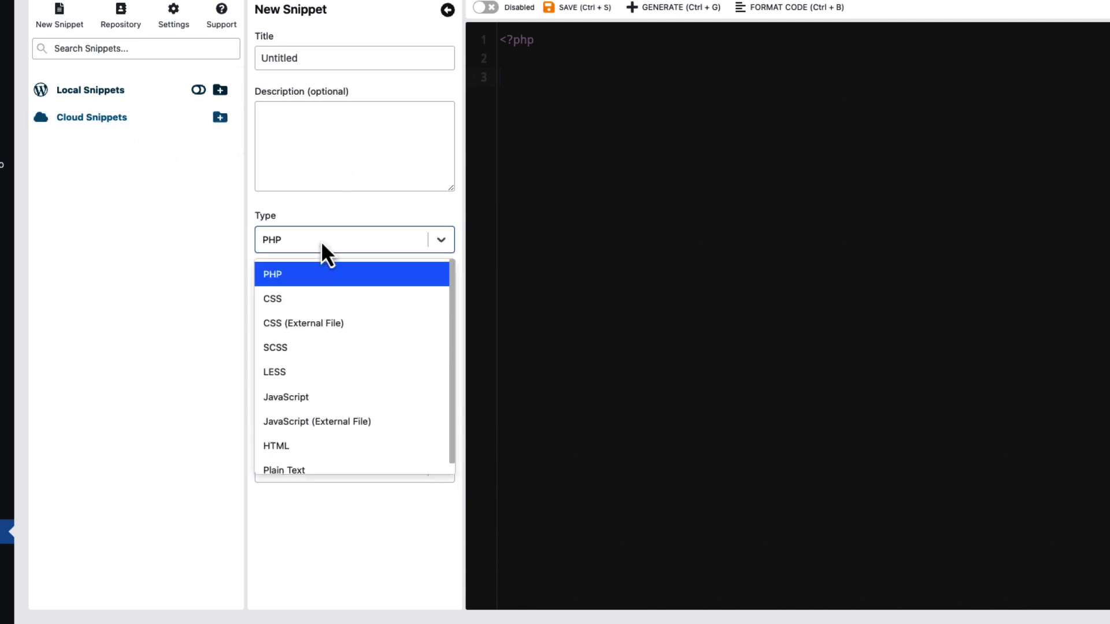
pyautogui.click(322, 553)
pyautogui.click(329, 468)
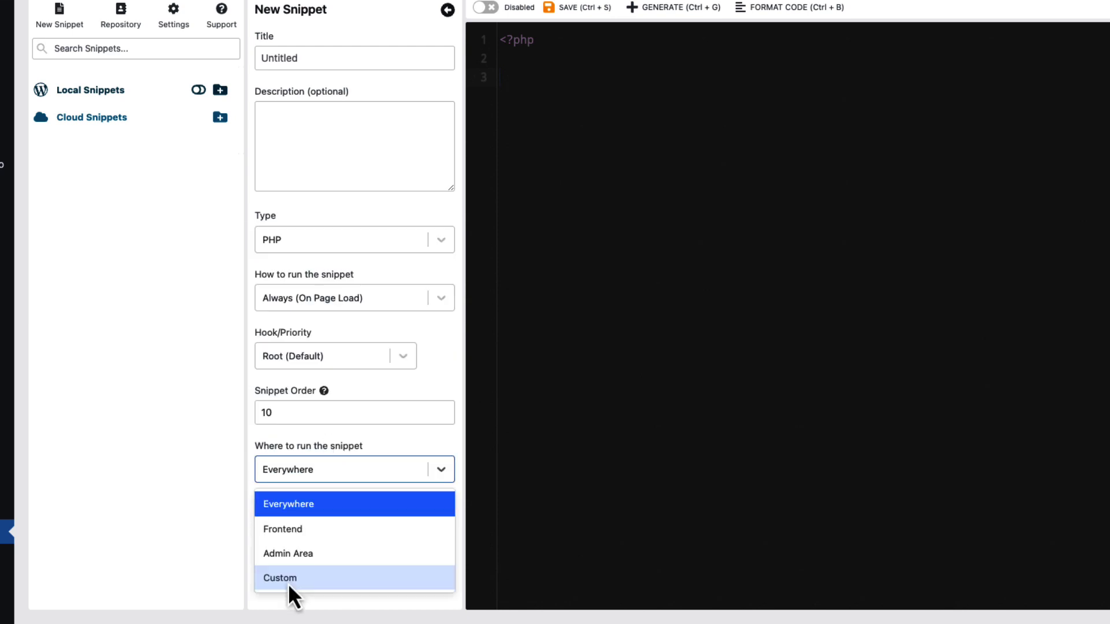
pyautogui.click(289, 585)
pyautogui.click(341, 517)
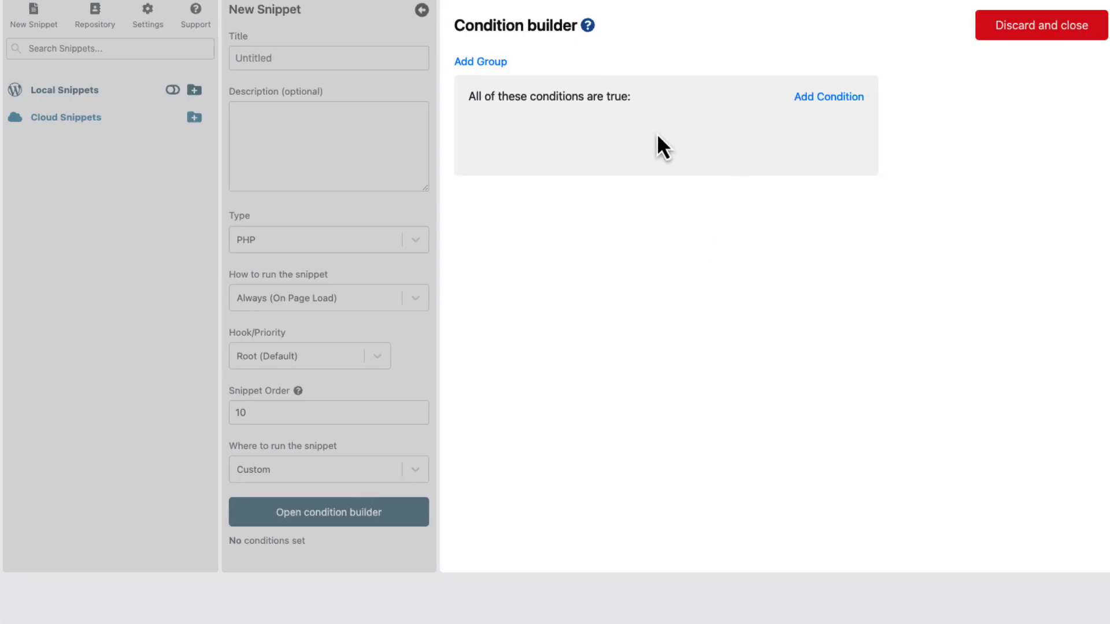
# Add a condition requiring that Taxonomy Is Product categories, with Accessories as the chosen category.
pyautogui.click(681, 103)
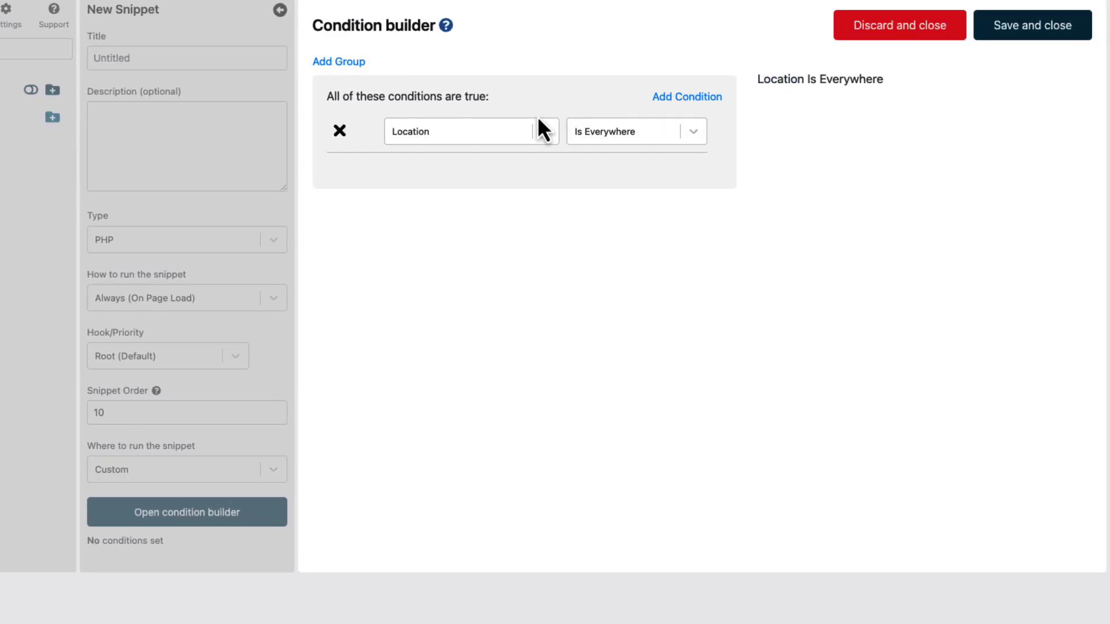
pyautogui.click(474, 133)
pyautogui.scroll(-2, 453, 301)
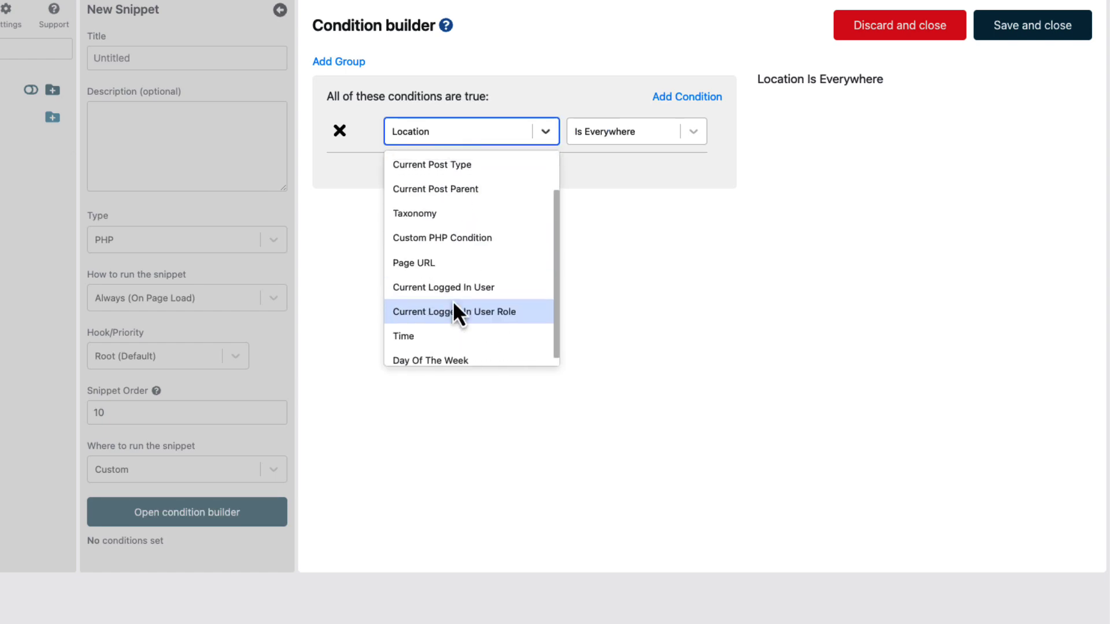
pyautogui.scroll(2, 448, 272)
pyautogui.click(444, 253)
pyautogui.click(612, 180)
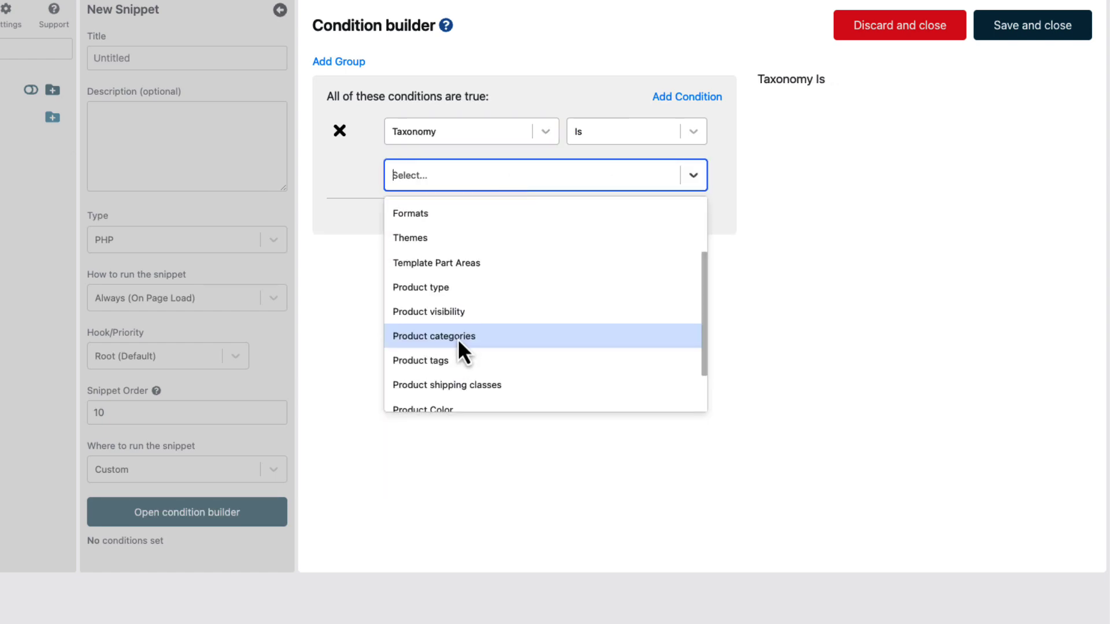
pyautogui.click(457, 337)
pyautogui.click(466, 225)
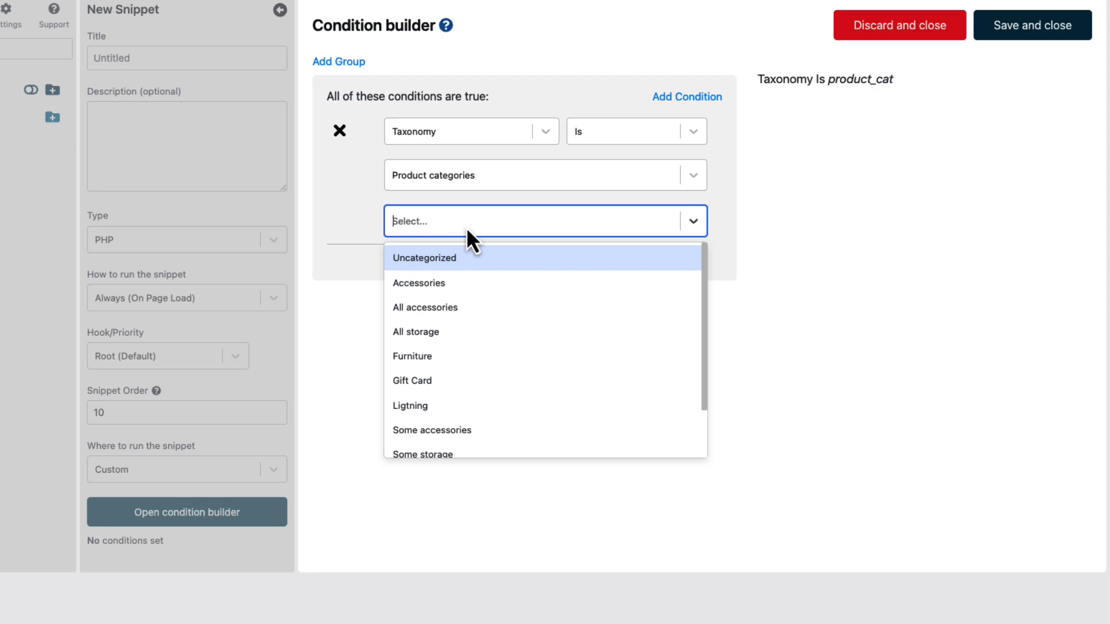
pyautogui.click(417, 285)
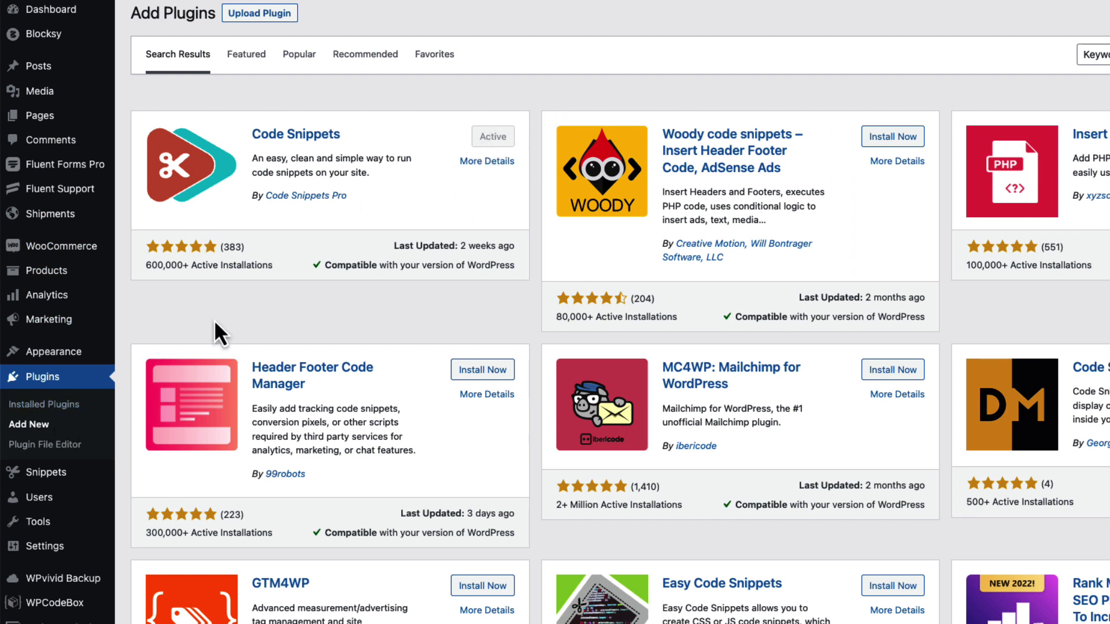
# Open the Code Snippets form for adding a new snippet.
pyautogui.moveTo(59, 480)
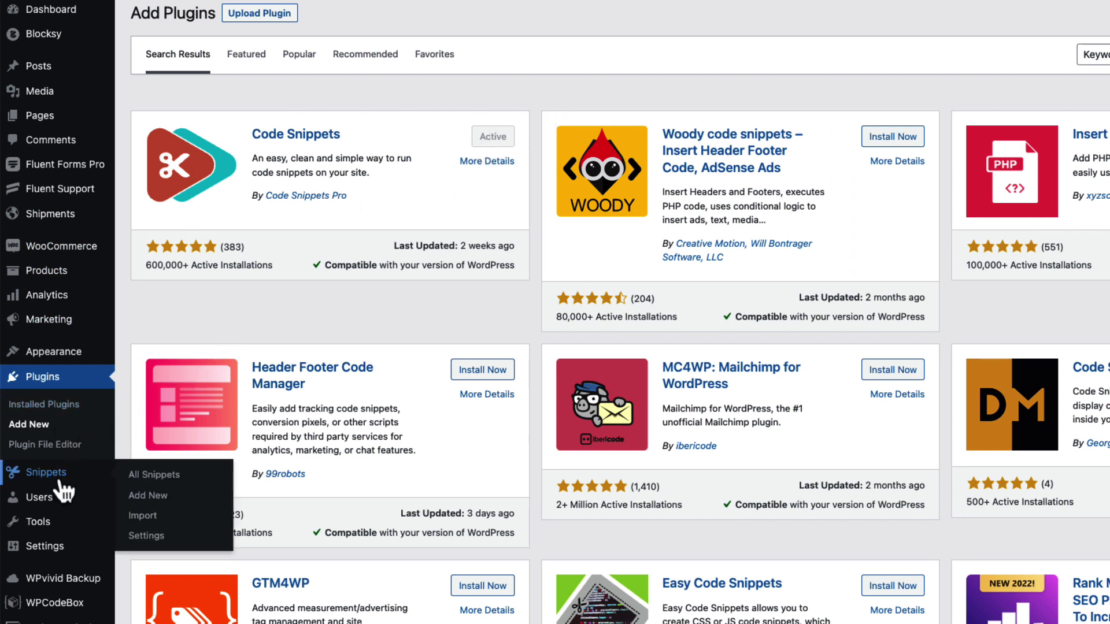
pyautogui.click(148, 496)
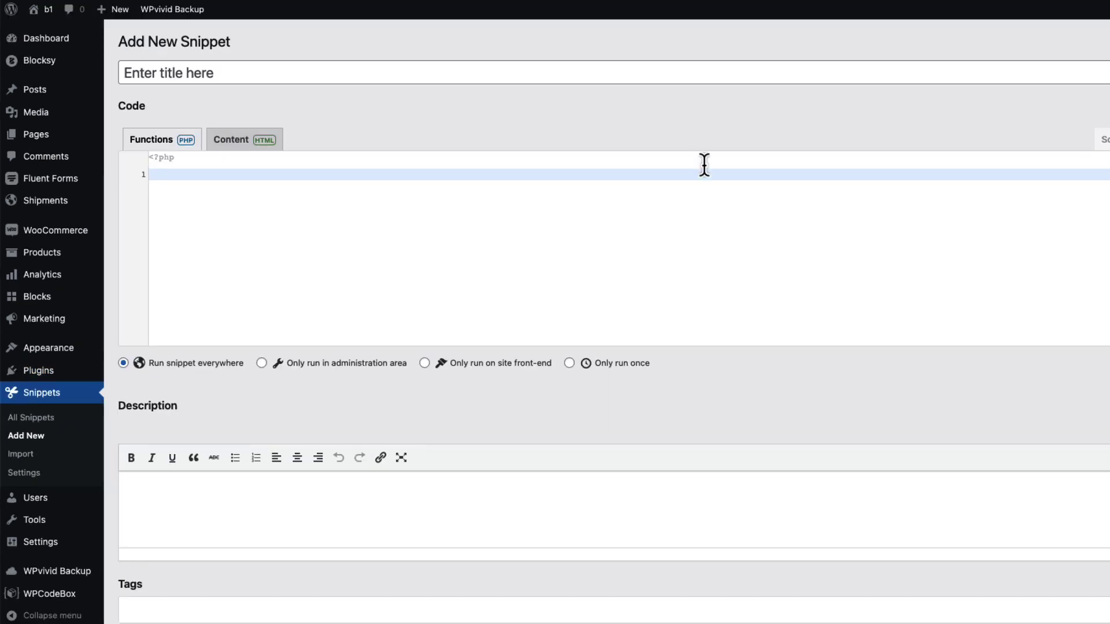
# Search the plugin directory for "reusable blocks".
pyautogui.moveTo(54, 376)
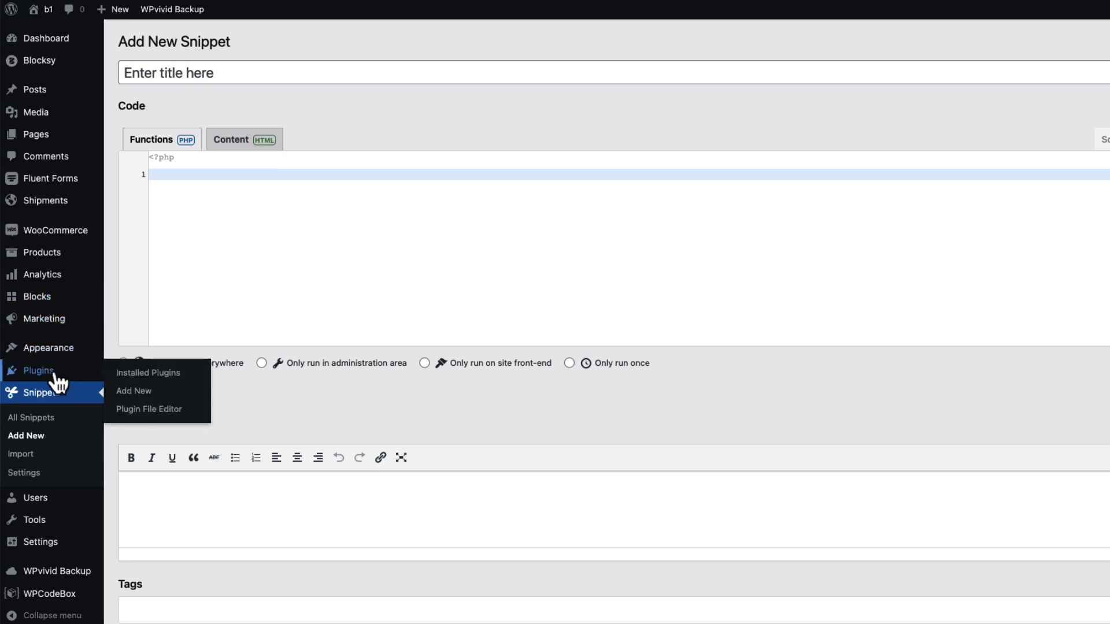
pyautogui.click(142, 398)
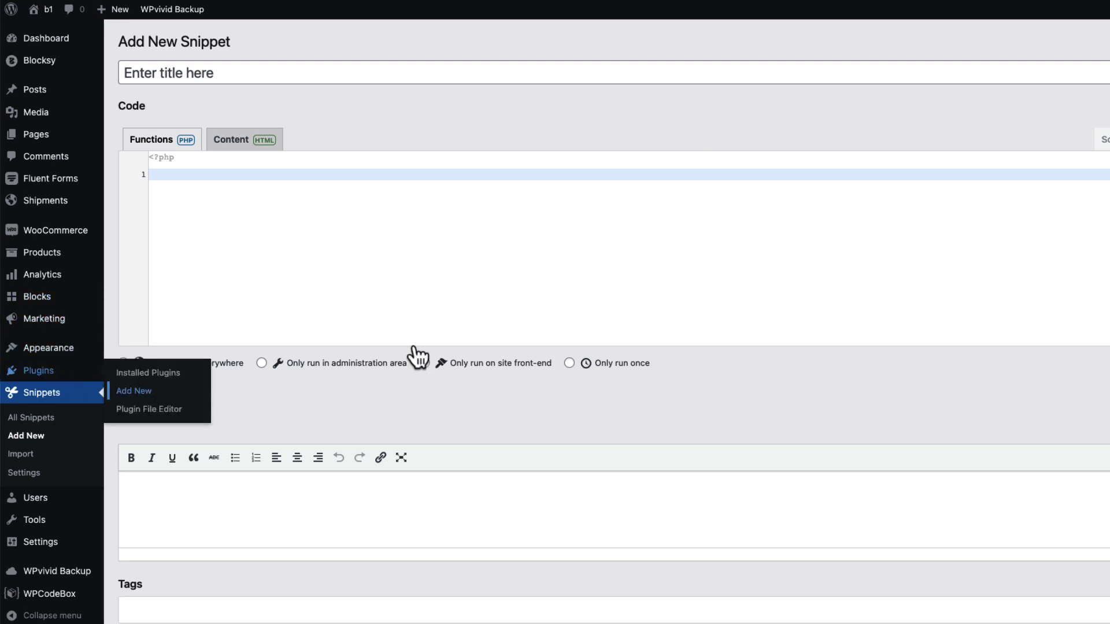
pyautogui.click(1076, 87)
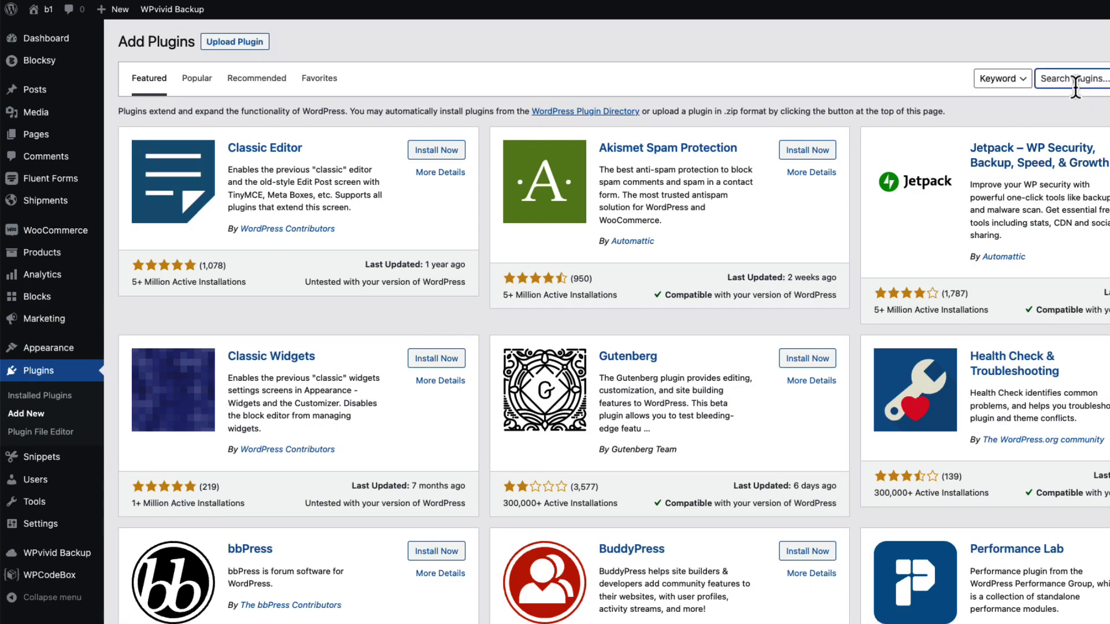
pyautogui.write('reusable blocks')
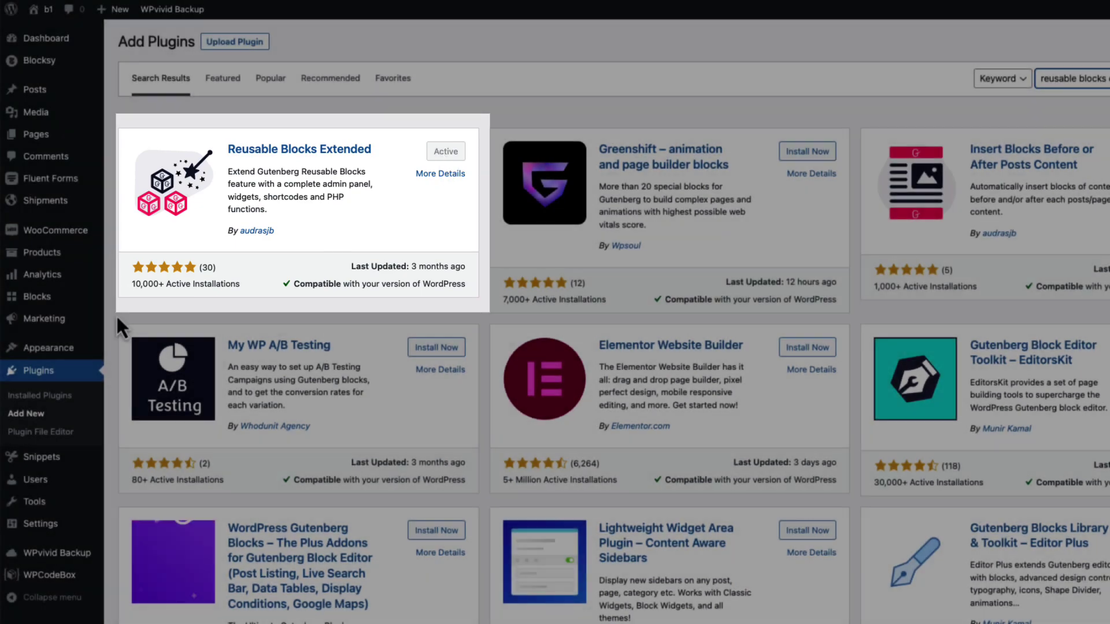
# Open the list of all reusable blocks and highlight the Size chart block's shortcode.
pyautogui.moveTo(40, 297)
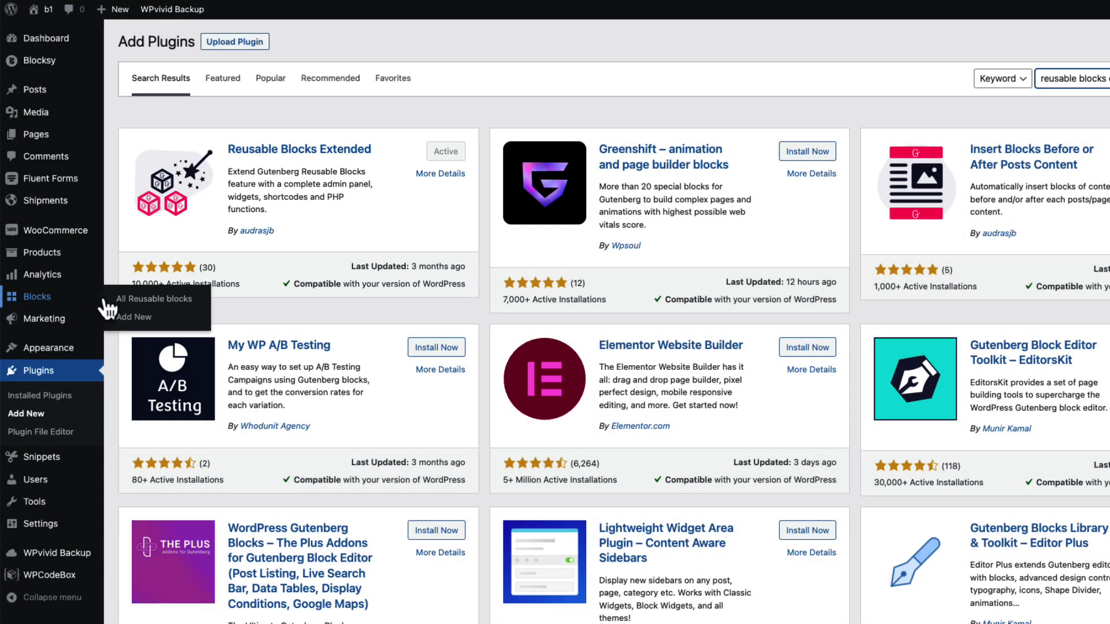
pyautogui.click(156, 299)
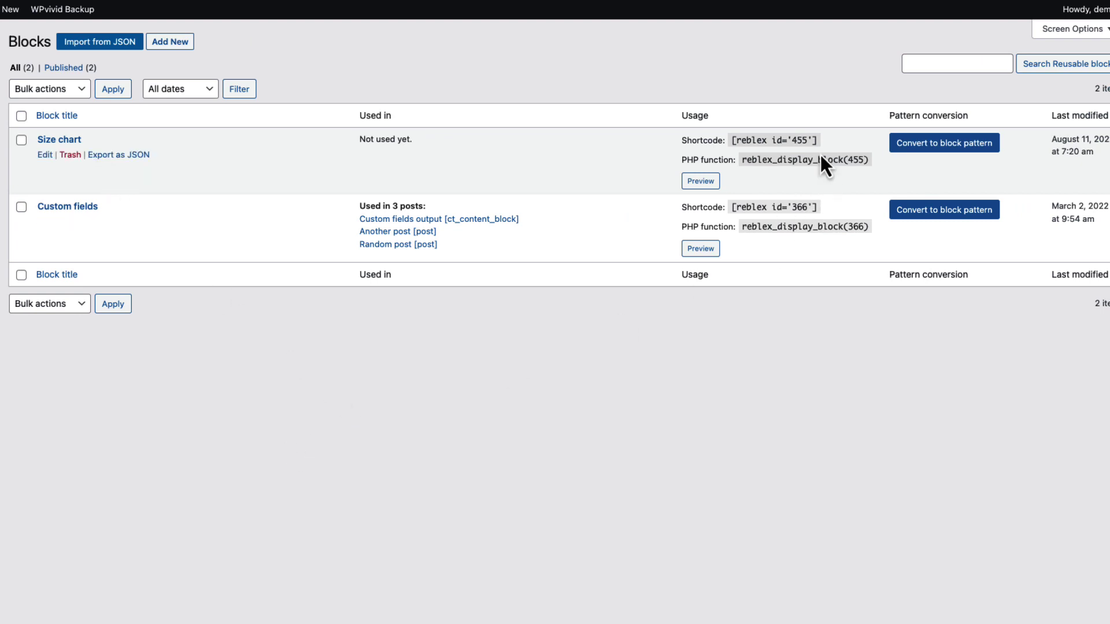
pyautogui.moveTo(820, 140); pyautogui.dragTo(727, 140)
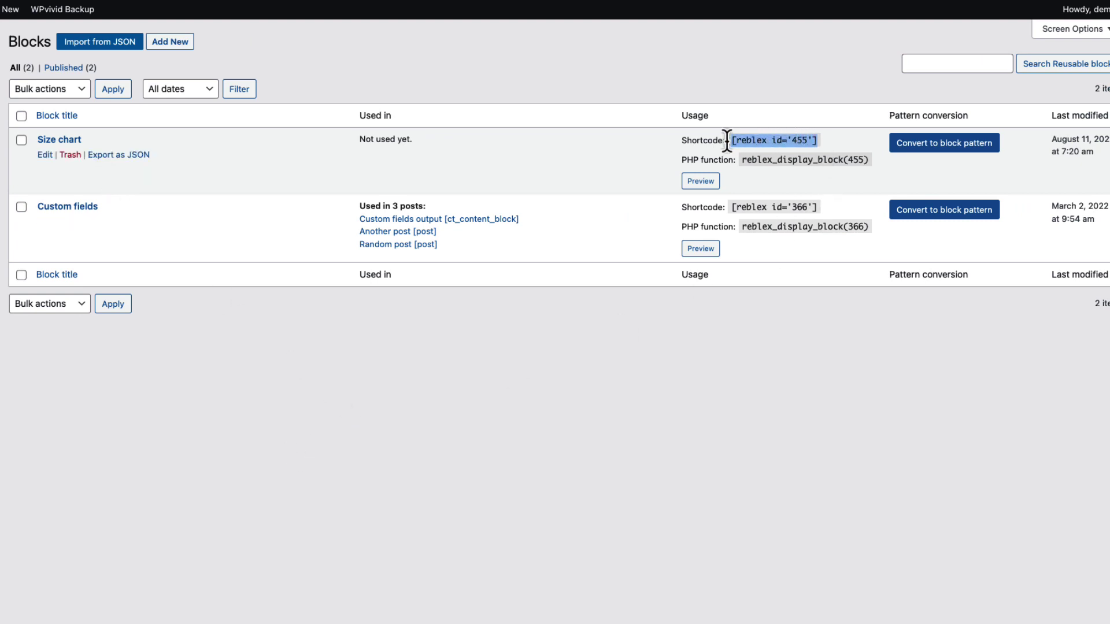
pyautogui.click(550, 467)
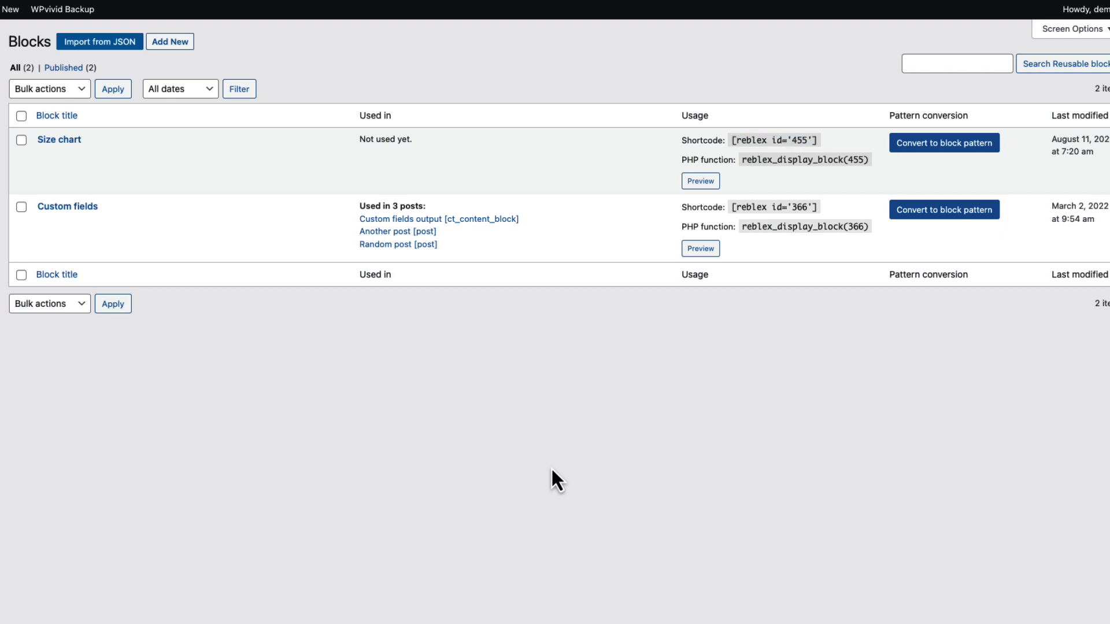
# Create and publish a reusable block titled "Size charts (world)" containing the copied size table for Europe, US, UK, Italy and France.
pyautogui.click(172, 44)
pyautogui.write('Size charts (world)')
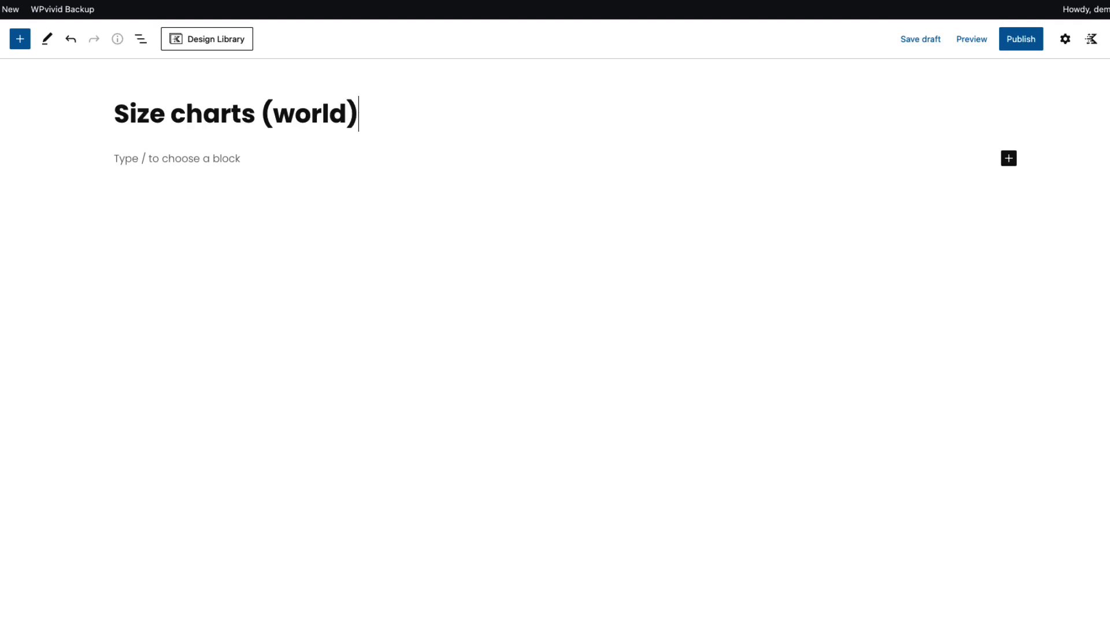
pyautogui.click(138, 155)
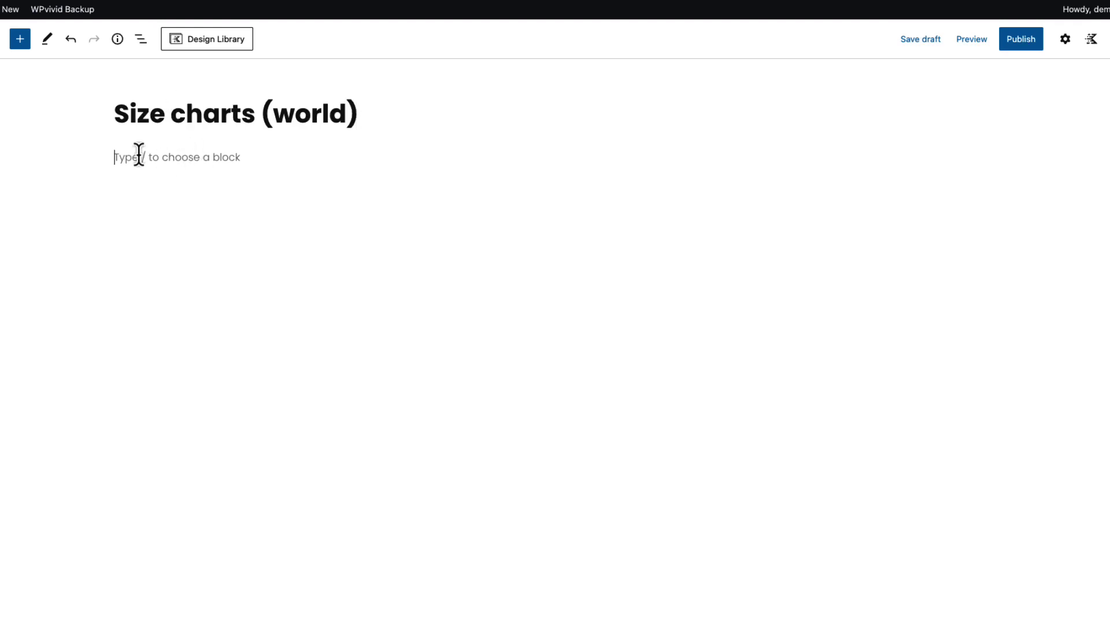
pyautogui.press('super+v')
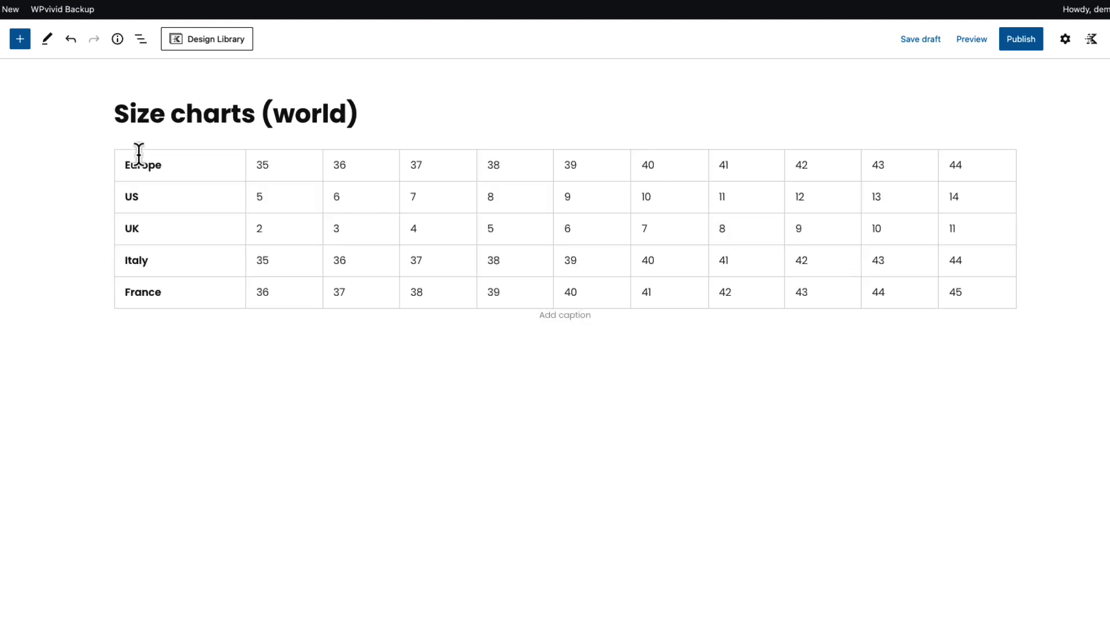
pyautogui.click(1019, 42)
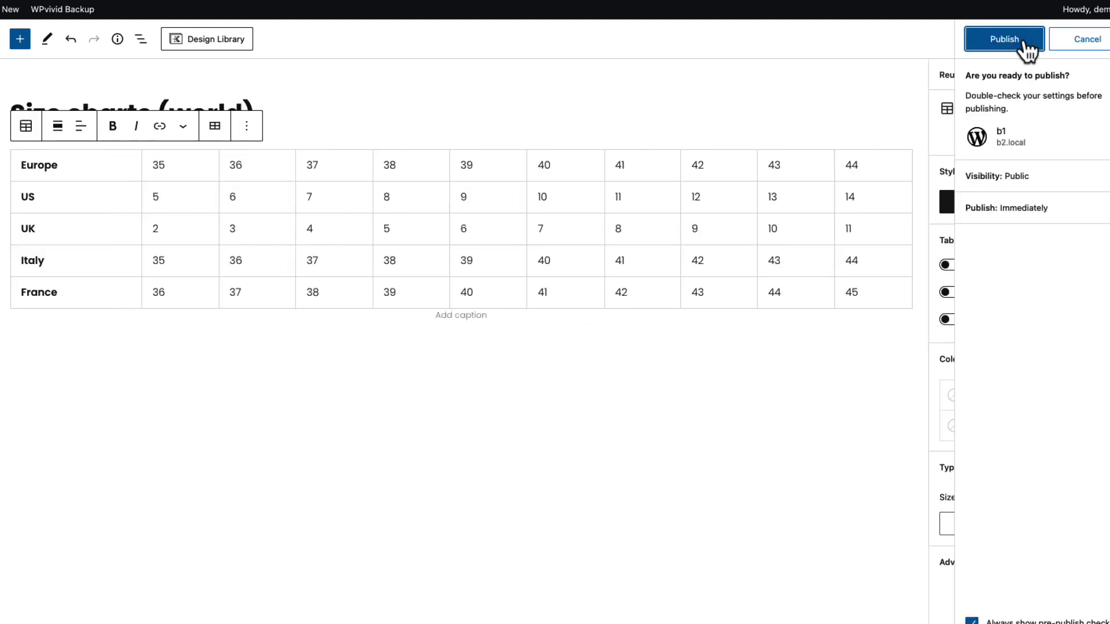
pyautogui.click(1014, 41)
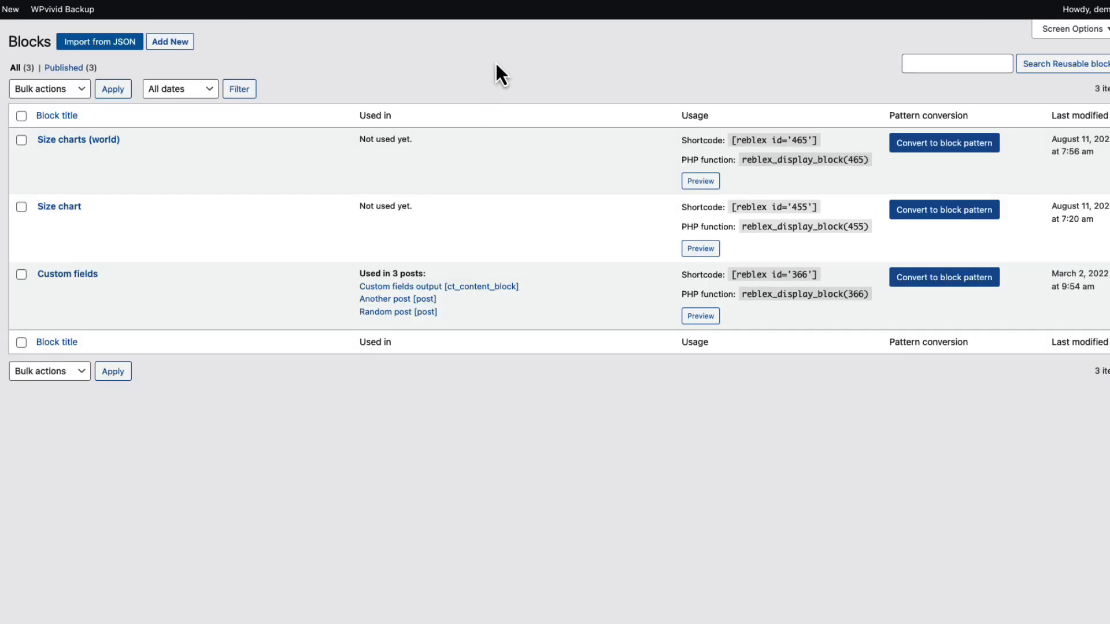
# Point out the "Size charts (world)" block in the blocks list and highlight its shortcode.
pyautogui.moveTo(139, 139); pyautogui.dragTo(40, 141)
pyautogui.click(62, 154)
pyautogui.moveTo(821, 140); pyautogui.dragTo(732, 142)
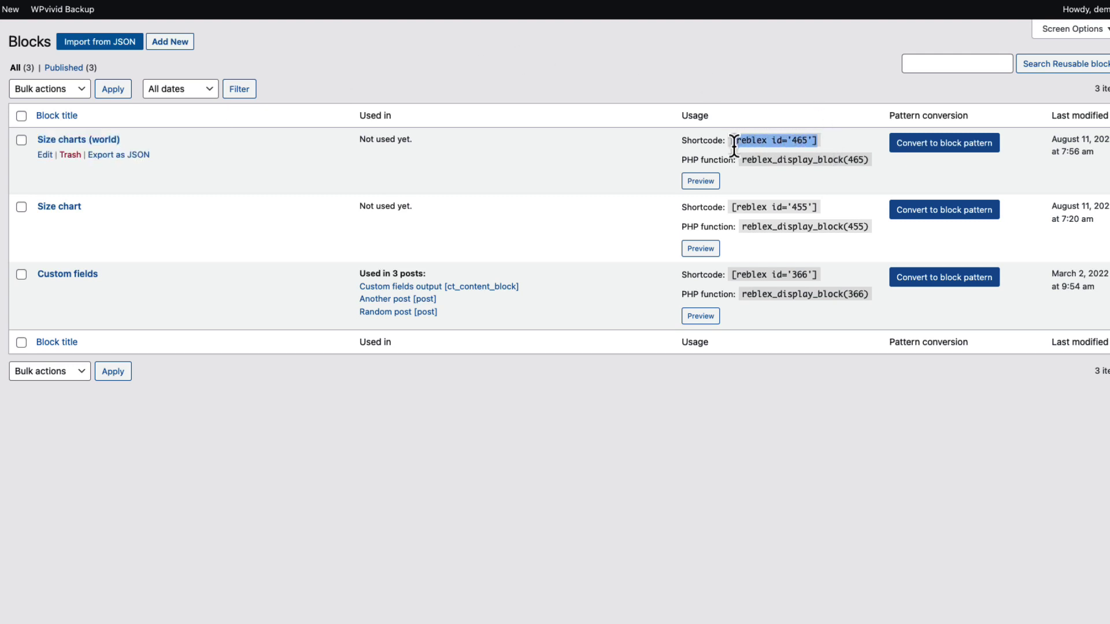
pyautogui.click(755, 140)
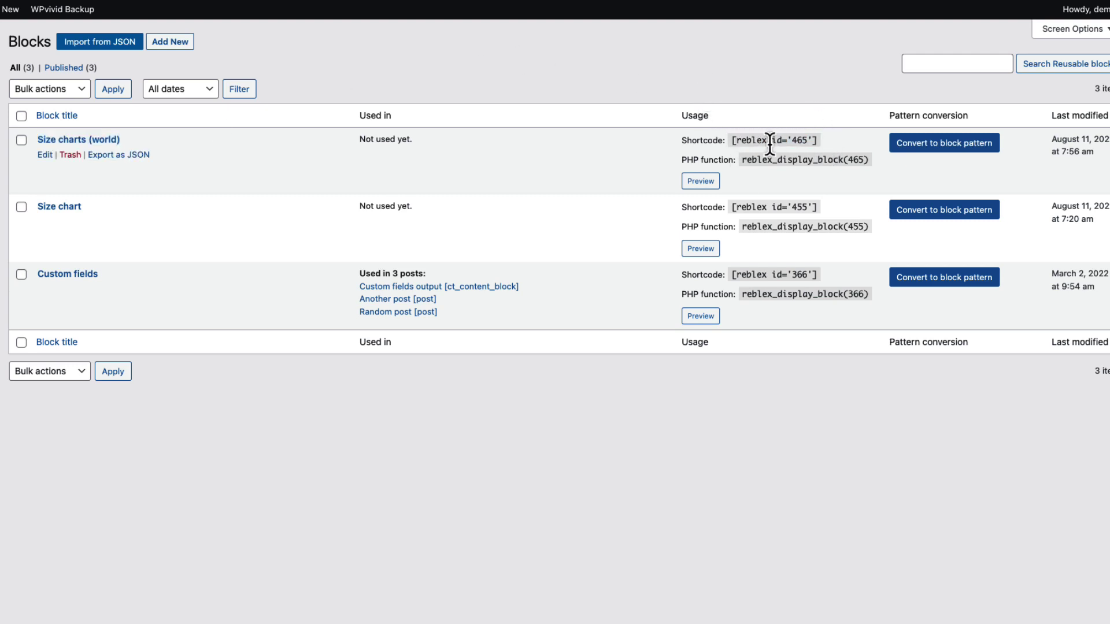
# Start a new code snippet titled "Size charts for all products".
pyautogui.moveTo(56, 444)
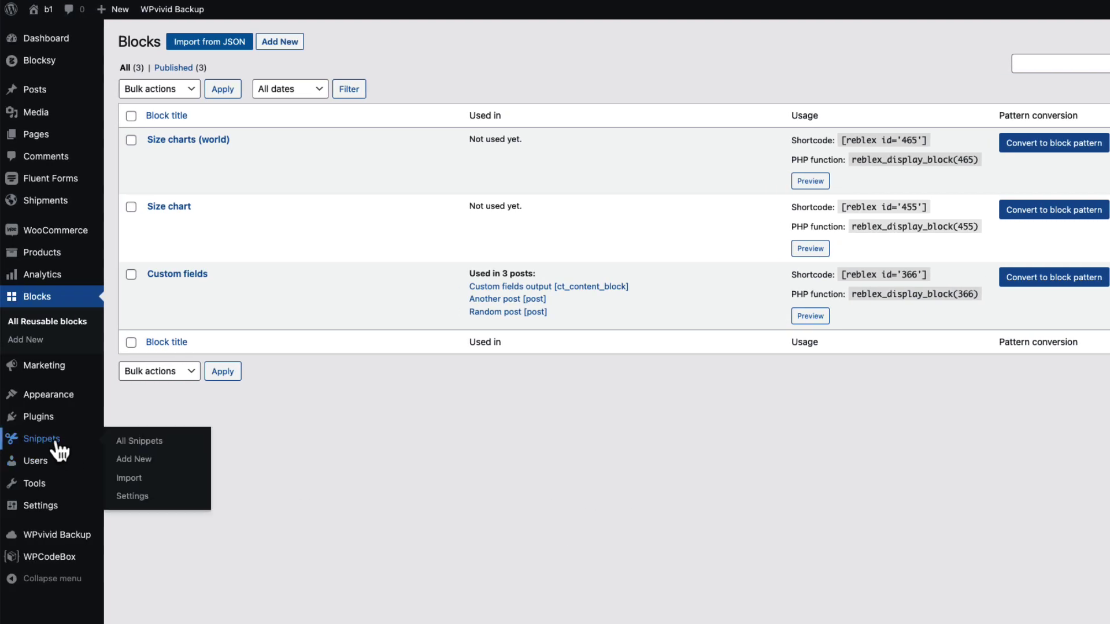
pyautogui.click(134, 459)
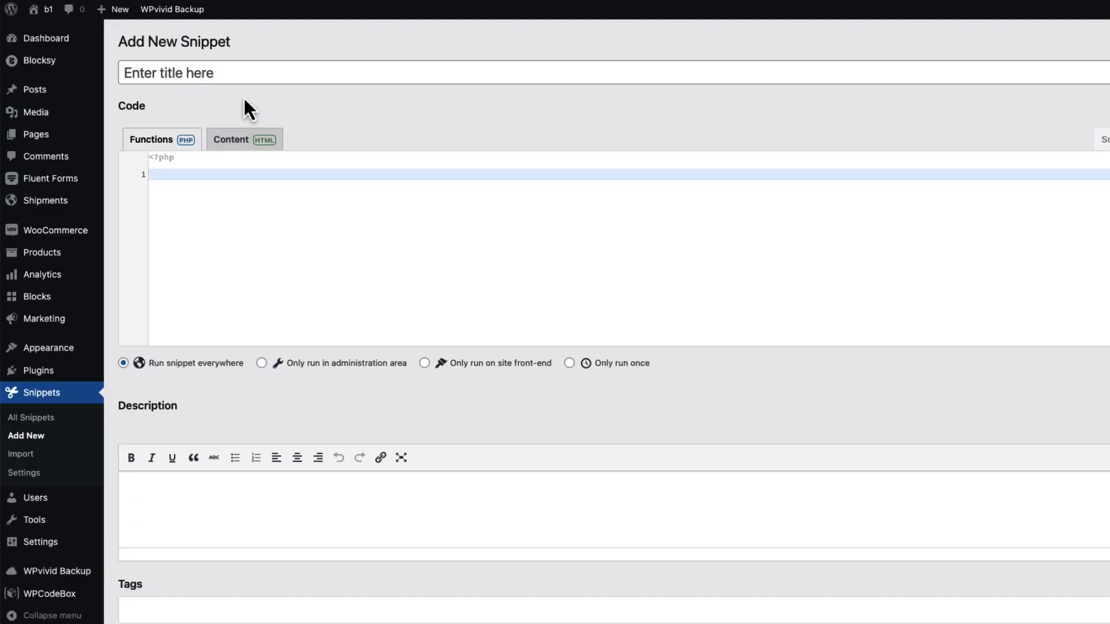
pyautogui.click(253, 72)
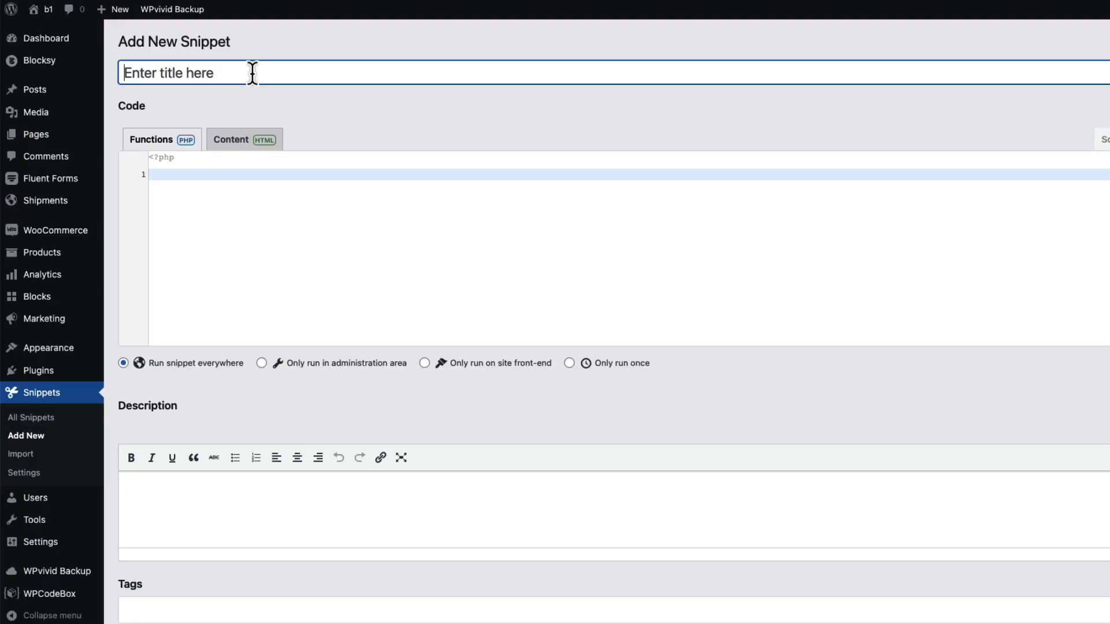
pyautogui.write('Size charts for all products')
pyautogui.click(350, 42)
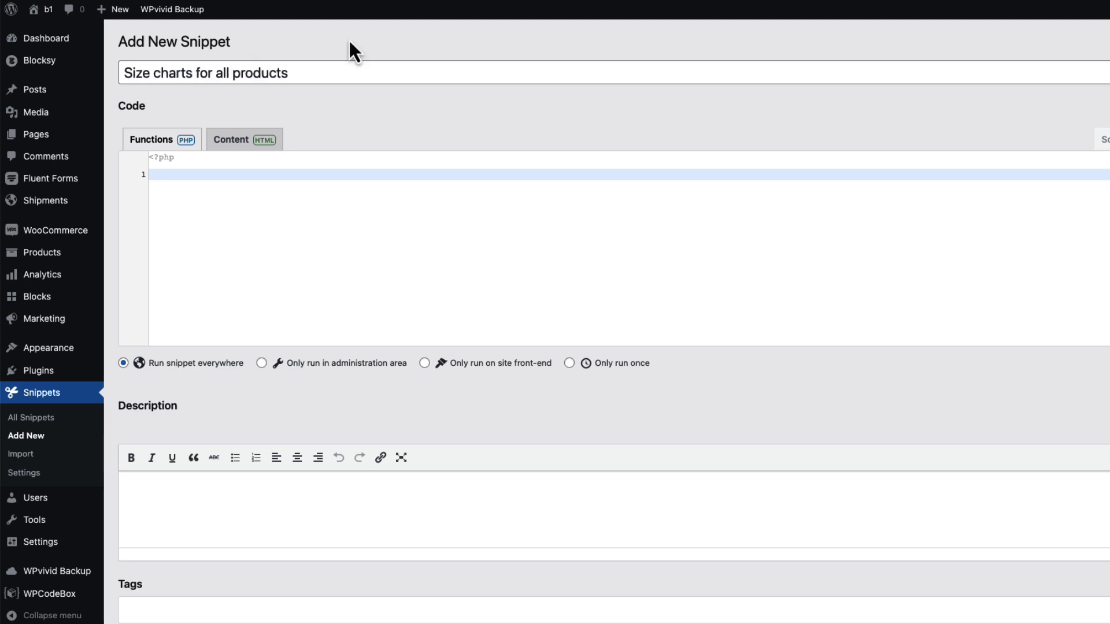
# Insert the PHP code that toggles [reblex id='465'] with a Size chart button after the WooCommerce product meta, and highlight the button label.
pyautogui.click(204, 174)
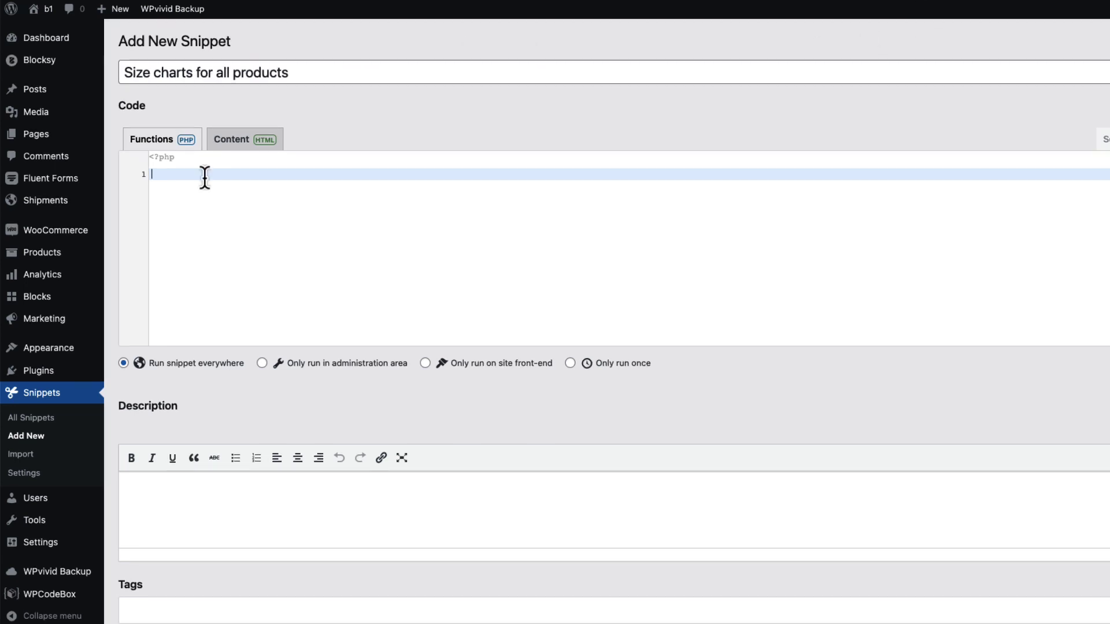
pyautogui.write('// Adds a size chart on your Woocommerce Single product page  add_action( \'woocommerce_product_meta_end\', \'wpsh_size_chart\', 30 ); function wpsh_size_chart() { echo \'<button type="submit" id="trigger_cf" class="button alt" style="margin-top: 1em;">Size chart</button>\'; echo \'<div id="product_inq" style="display:none">\'; echo do_shortcode("[reblex id=\'465\']"); echo \'</div>\'; }  add_action( \'woocommerce_single_product_summary\', \'wpsh_size_chart_1\', 40); function wpsh_size_chart_1() {   ?>     <script type="text/javascript">         jQuery(\'#trigger_cf\').on(\'click\', function(){         if ( jQuery(this).text() == \'Size chart\' ) {                     jQuery(\'#product_inq\').css("display","block");             jQuery("#trigger_cf").html(\'Close\');         } else {             jQuery(\'#product_inq\').hide();             jQuery("#trigger_cf").html(\'Size chart\');         }         });     </script>     <?php }')
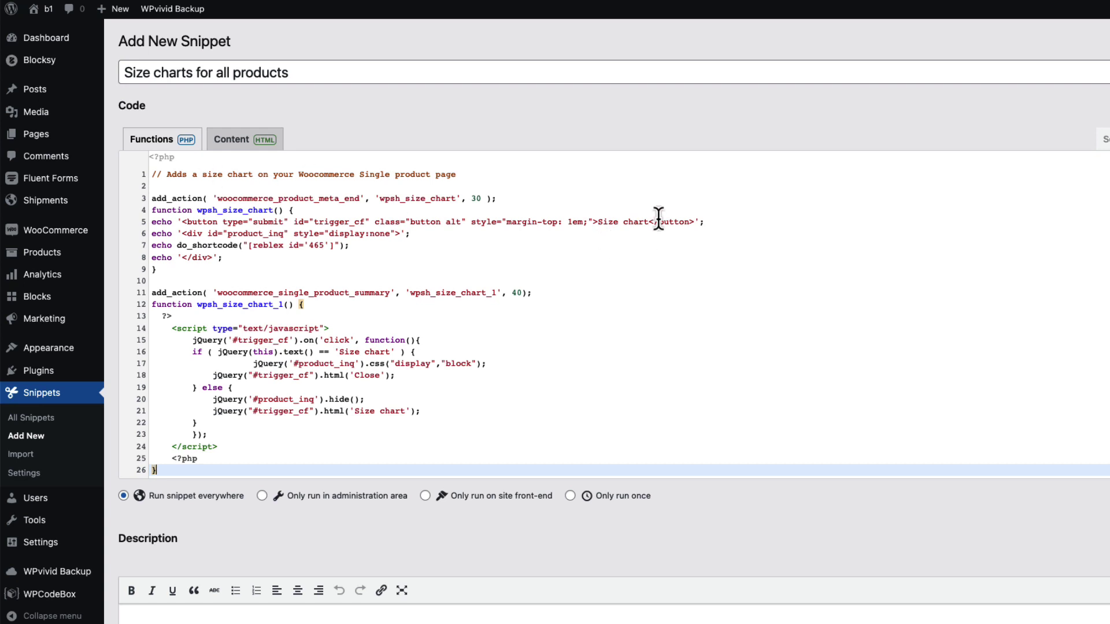
pyautogui.moveTo(651, 222); pyautogui.dragTo(599, 223)
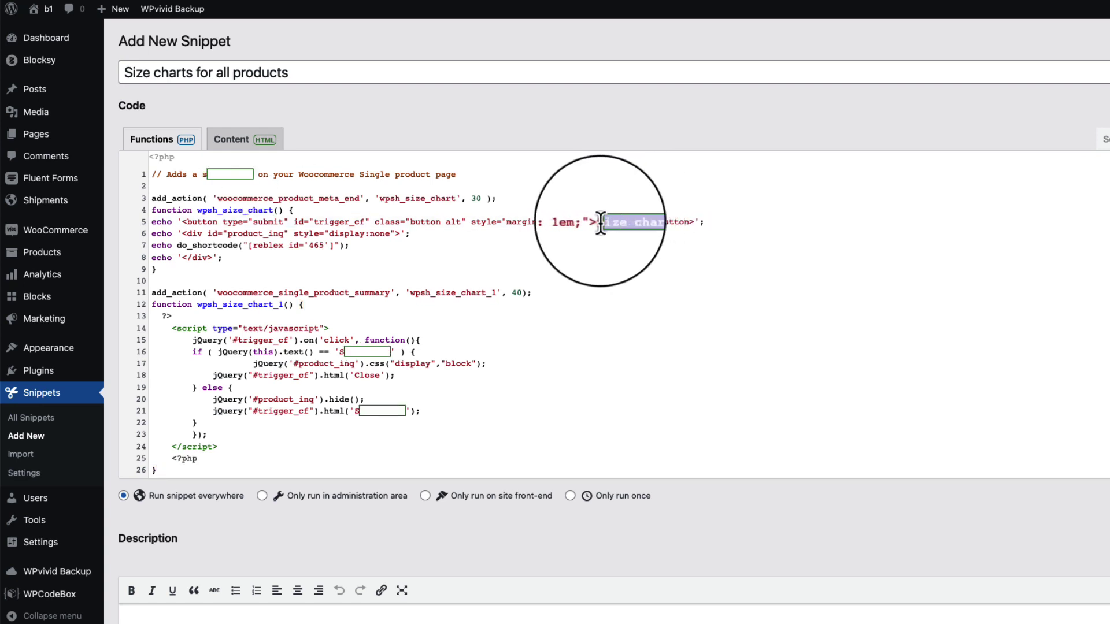
# Point out the 'Size chart' button labels on lines 5, 16 and 21 of the snippet code.
pyautogui.click(552, 224)
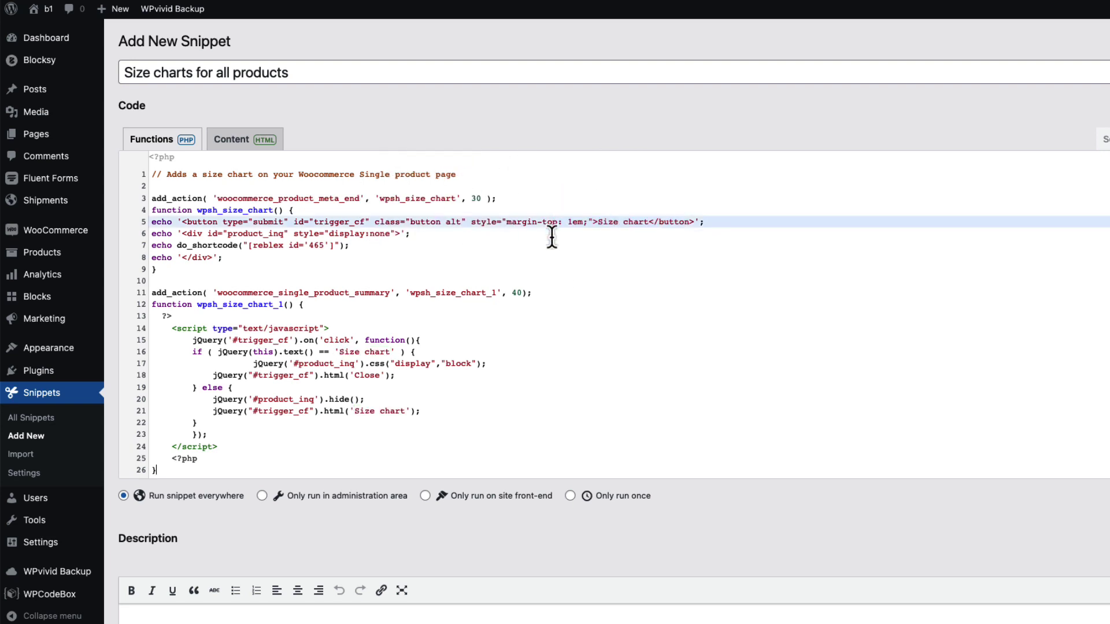
pyautogui.click(358, 352)
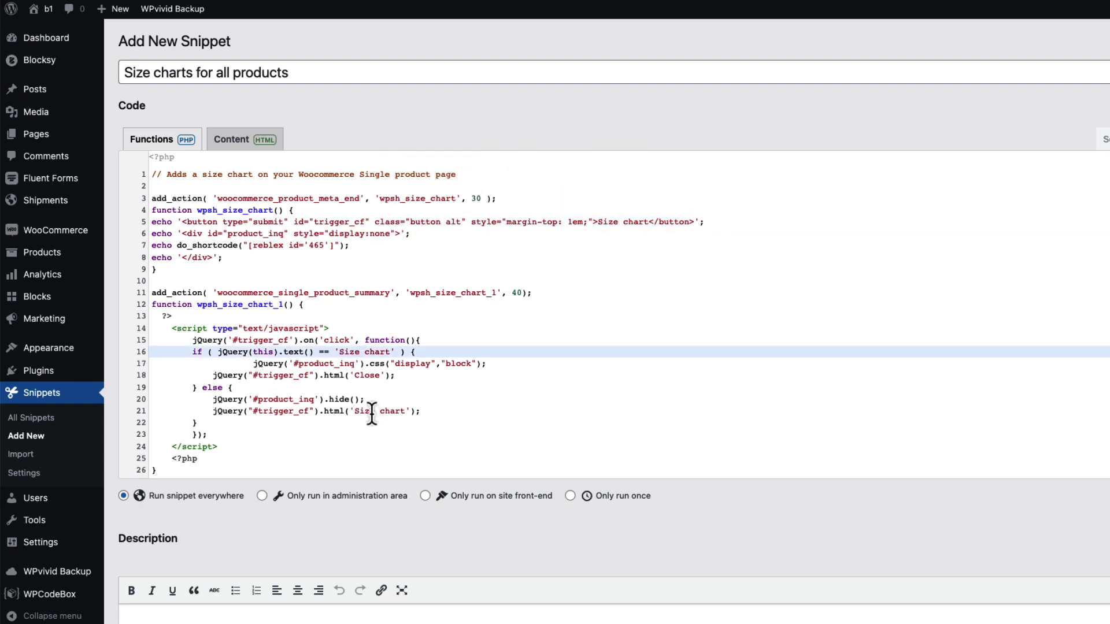
pyautogui.click(373, 412)
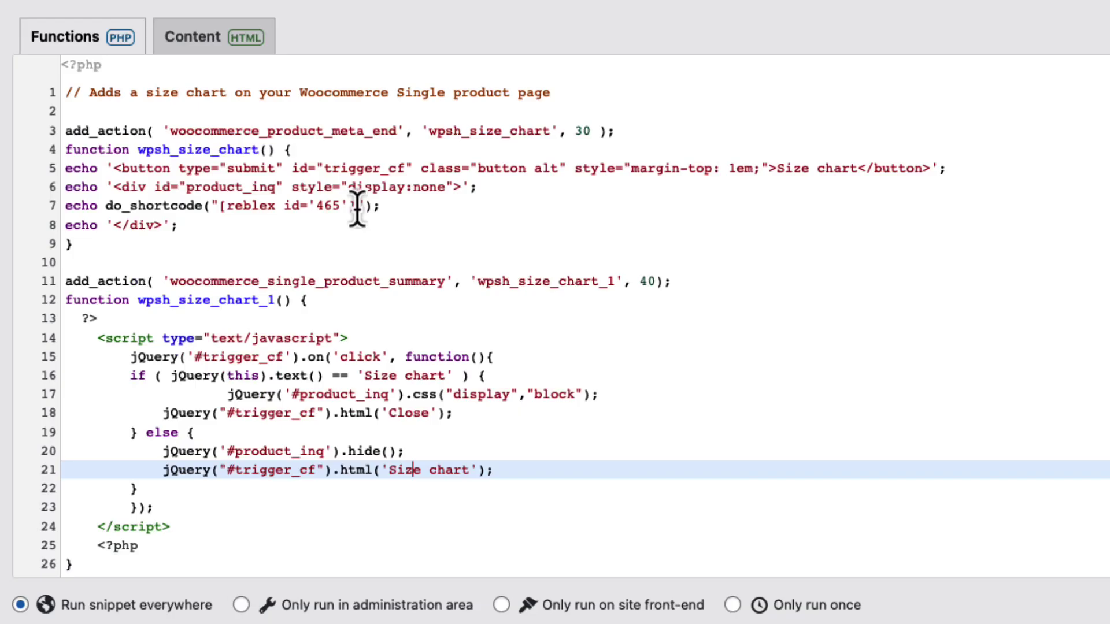
# Replace the shortcode on line 7 with [reblex id='465'] copied from the "Size charts (world)" block.
pyautogui.moveTo(336, 245); pyautogui.dragTo(289, 246)
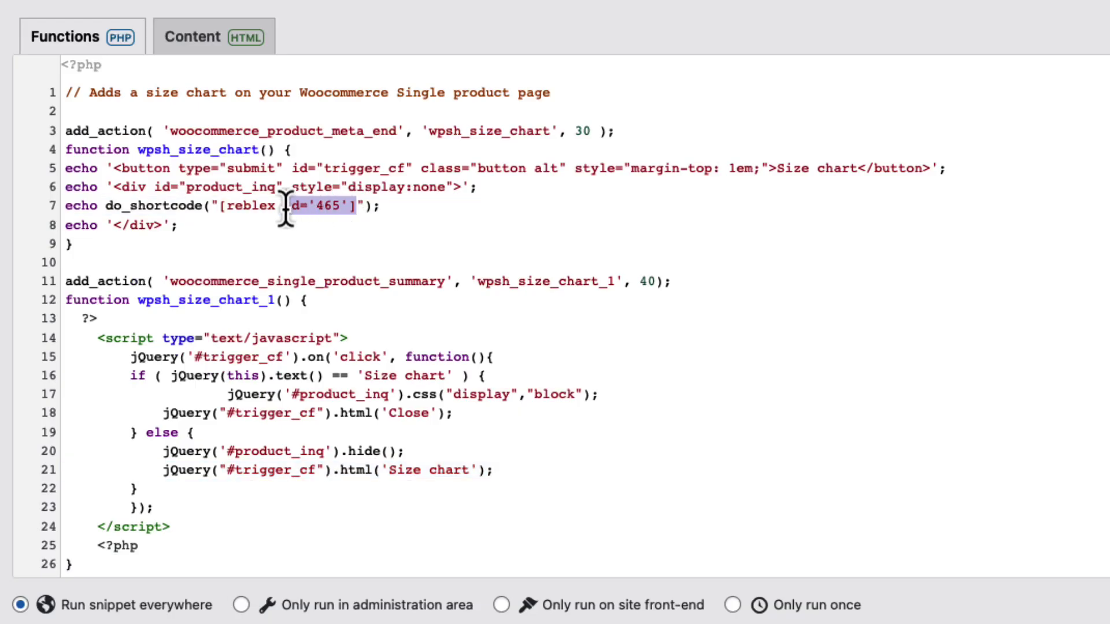
pyautogui.moveTo(285, 209); pyautogui.dragTo(221, 208)
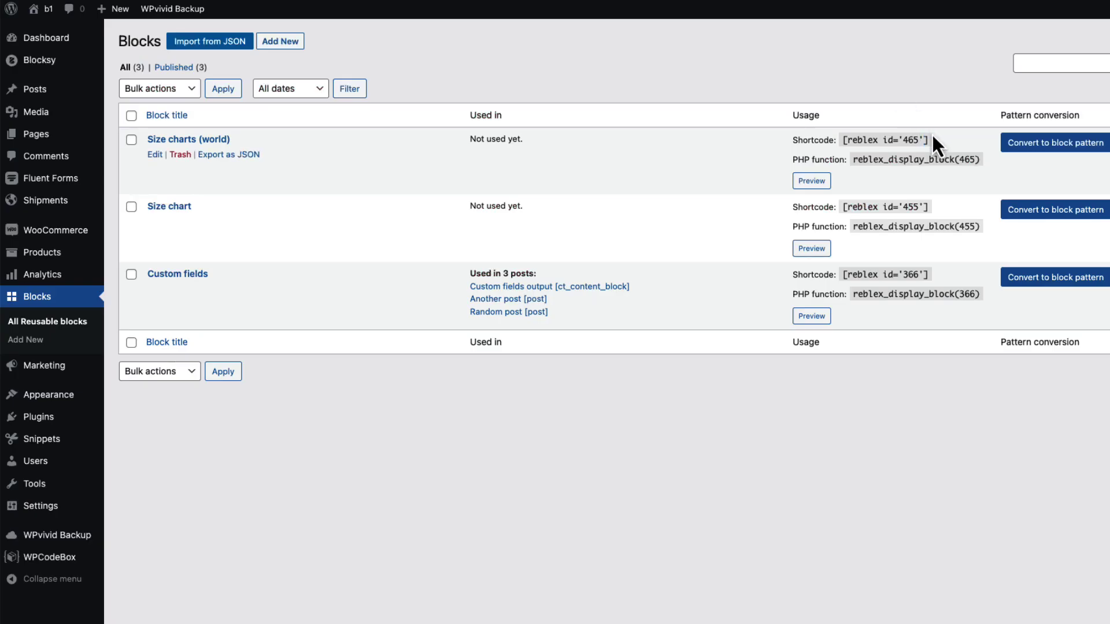
pyautogui.moveTo(935, 141); pyautogui.dragTo(843, 141)
pyautogui.hotkey('ctrl', 'c')
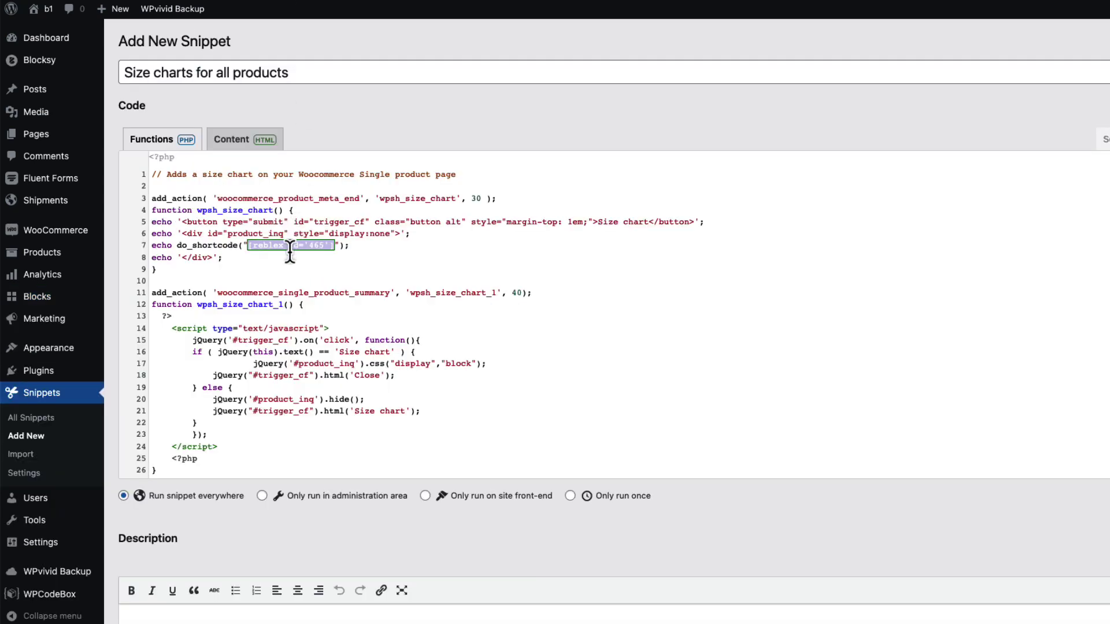
pyautogui.click(297, 245)
pyautogui.hotkey('ctrl', 'v')
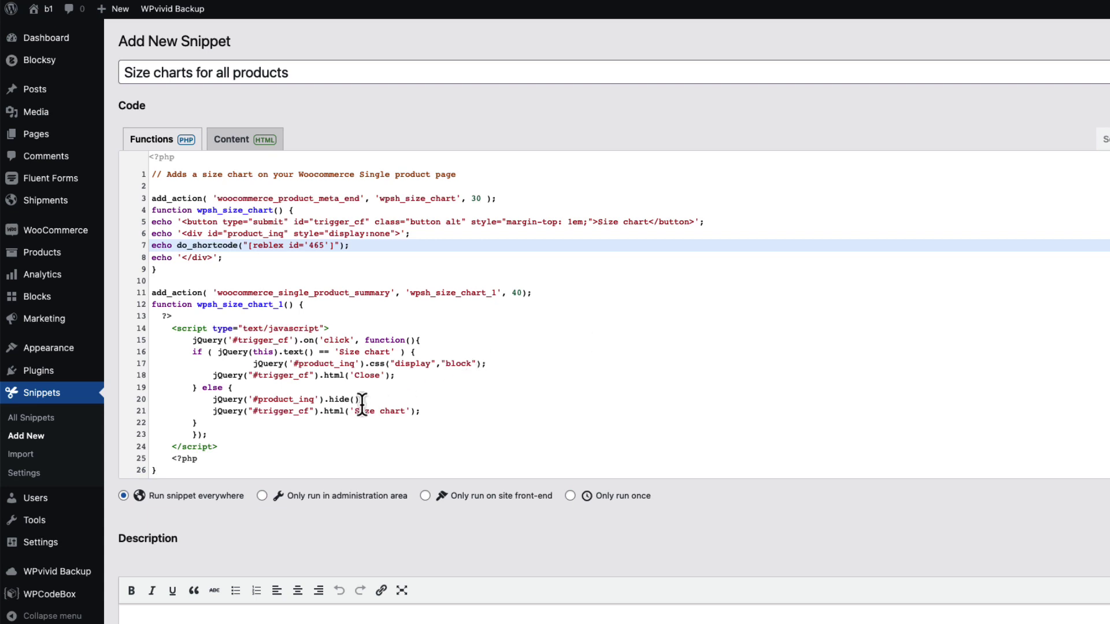
# Highlight the 'Close' button label on line 18 of the code.
pyautogui.click(372, 376)
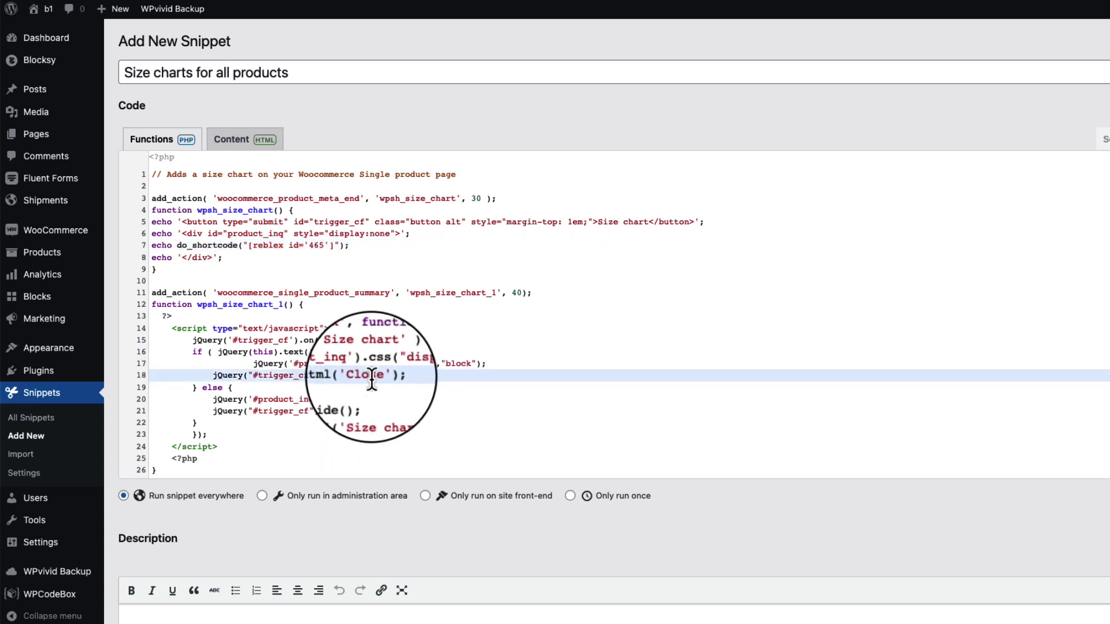
pyautogui.moveTo(381, 376); pyautogui.dragTo(360, 377)
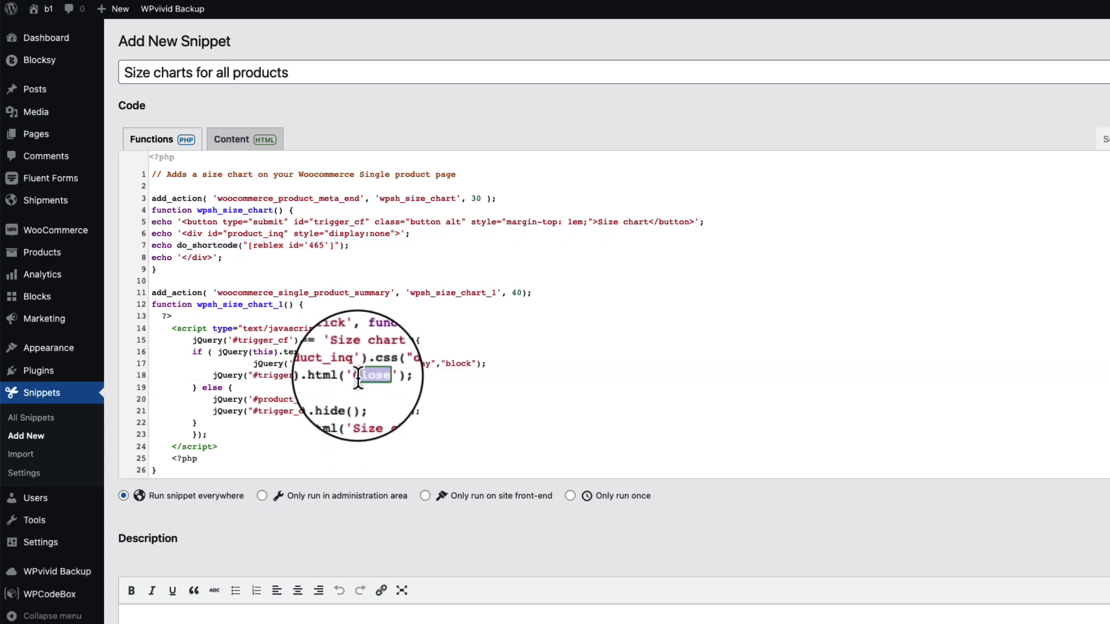
# Set the "Size charts for all products" snippet to only run on the site front-end, and save and activate it.
pyautogui.scroll(-4, 445, 473)
pyautogui.click(488, 310)
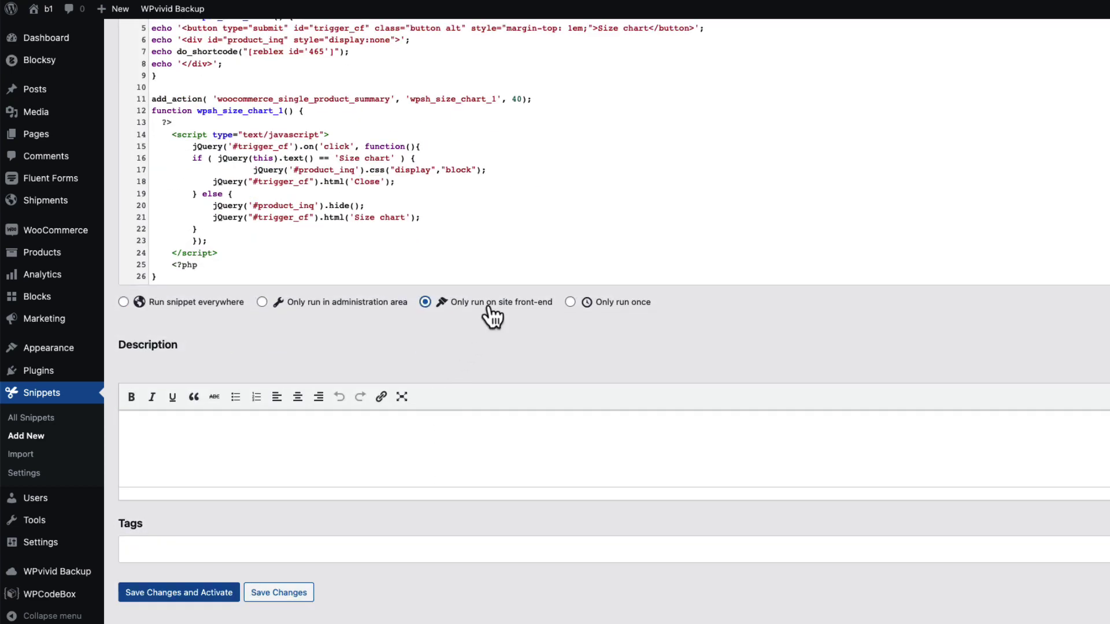
pyautogui.click(217, 590)
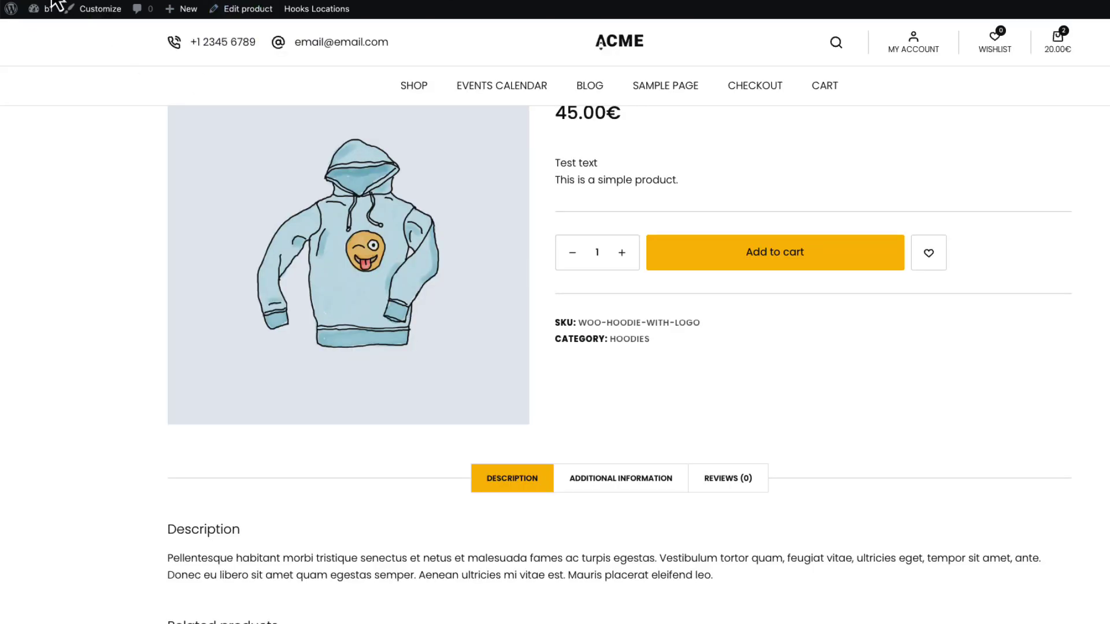
# Test the Size chart button on the hoodie product page by opening and closing the size table.
pyautogui.click(591, 381)
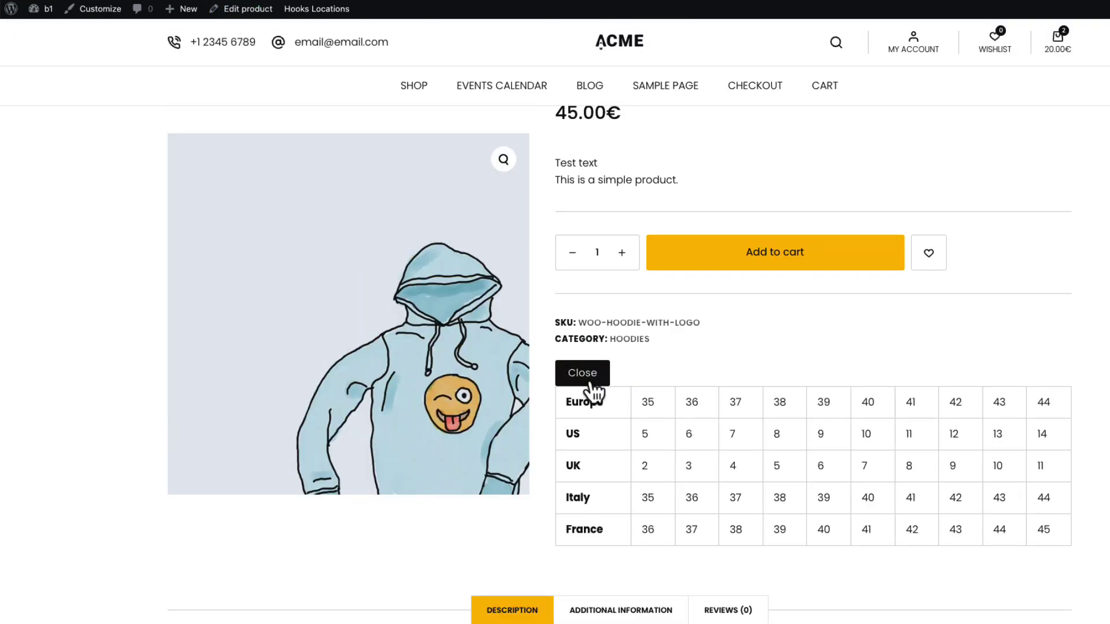
pyautogui.click(594, 383)
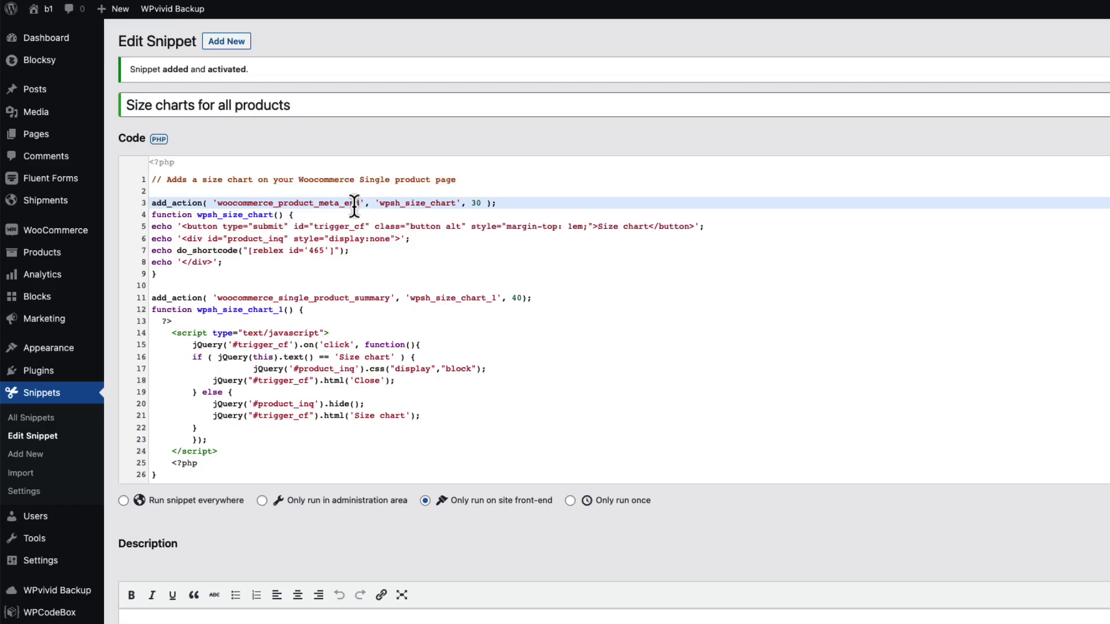
# Highlight the woocommerce_product_meta_end hook in the snippet and display the WooCommerce hook locations on the hoodie product page.
pyautogui.moveTo(360, 203); pyautogui.dragTo(217, 203)
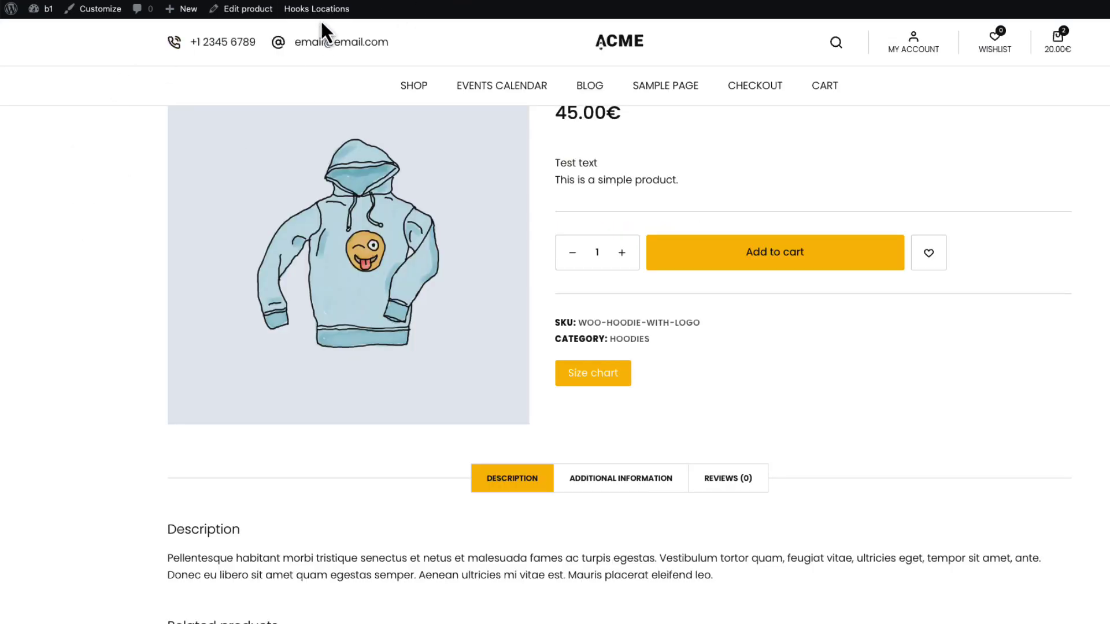
pyautogui.moveTo(321, 9)
pyautogui.click(317, 49)
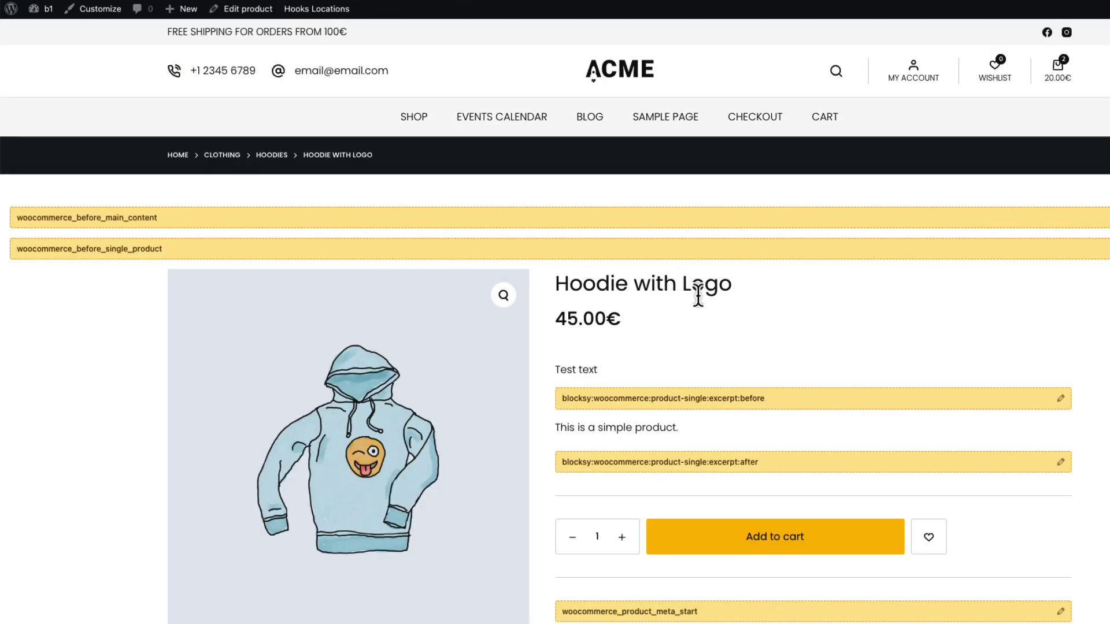
pyautogui.scroll(5, 636, 290)
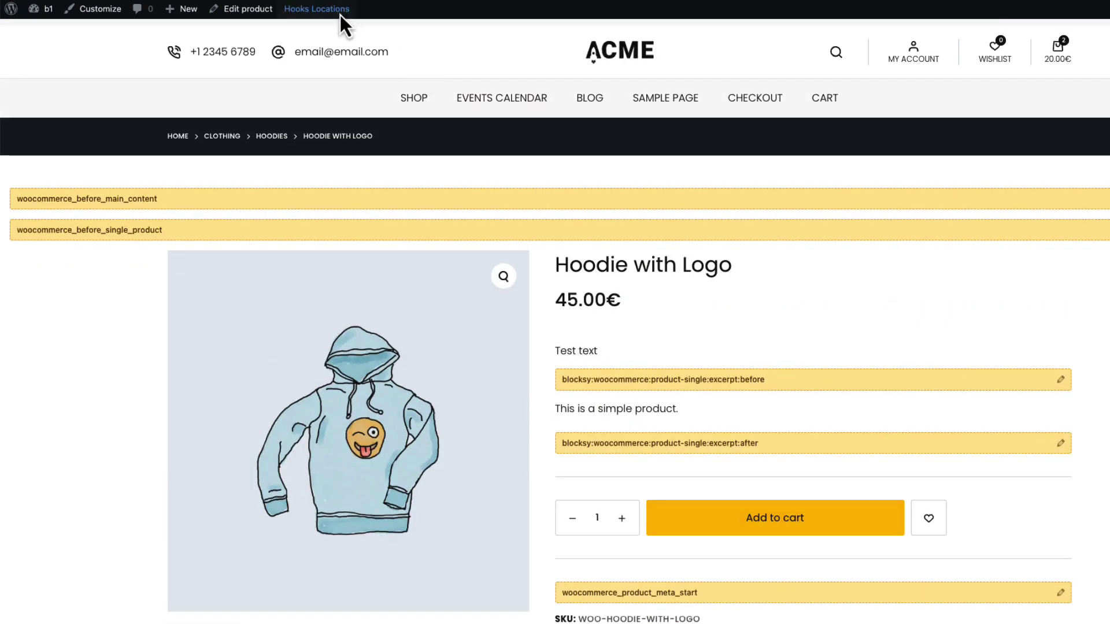
pyautogui.moveTo(336, 12)
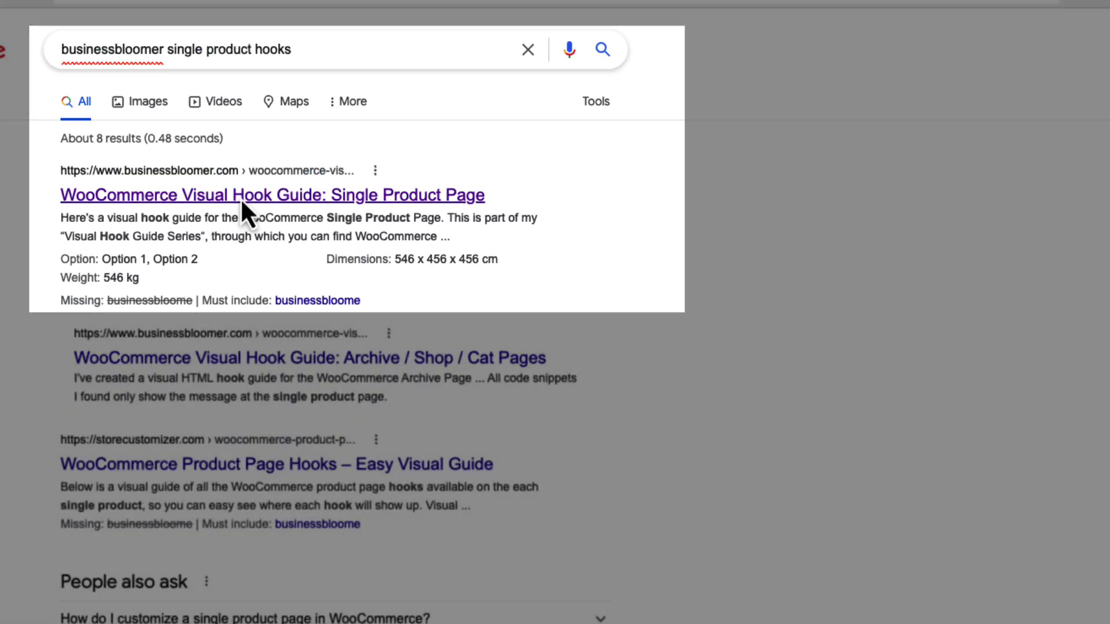
# Browse Business Bloomer's single product page hook guide, highlight woocommerce_before_single_variation, and highlight the snippet's hook name on line 3.
pyautogui.click(240, 198)
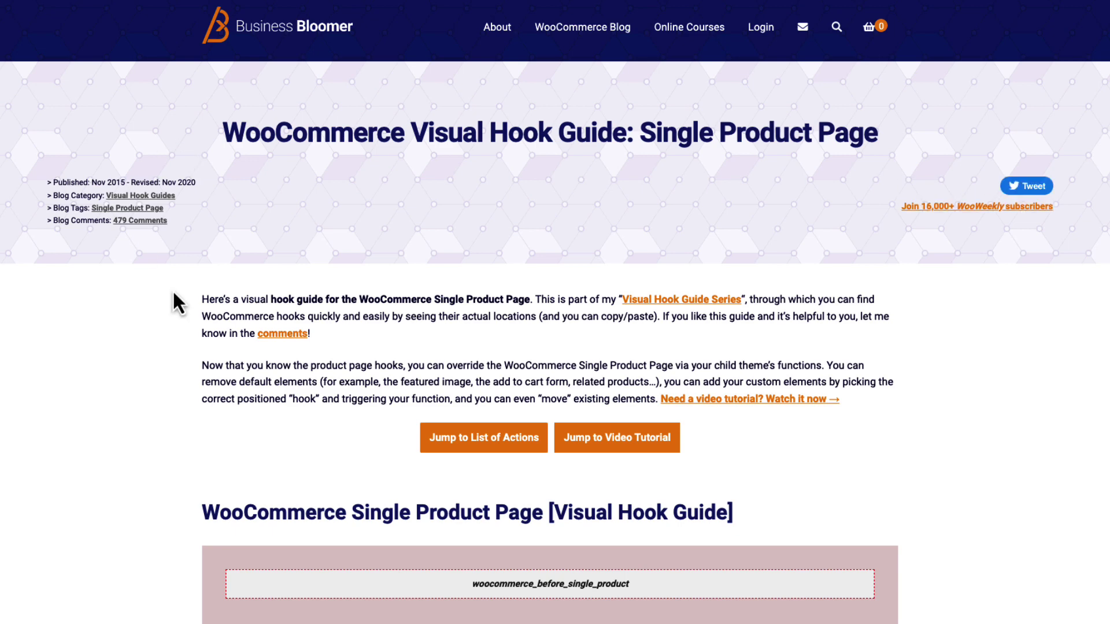
pyautogui.scroll(-5, 172, 288)
pyautogui.scroll(-8, 171, 285)
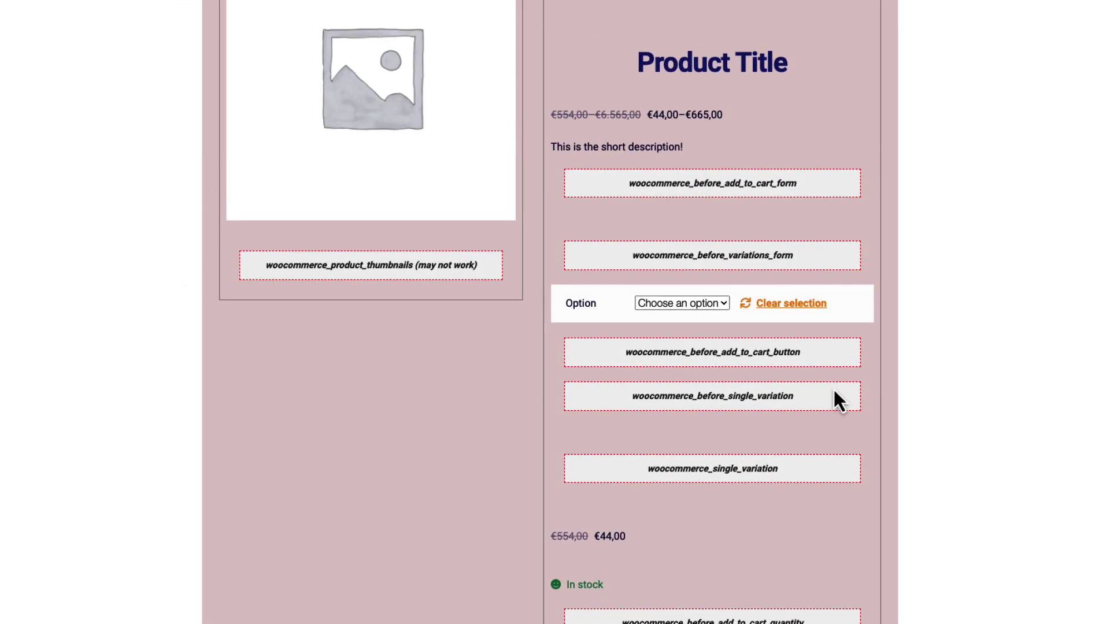
pyautogui.moveTo(811, 402); pyautogui.dragTo(632, 397)
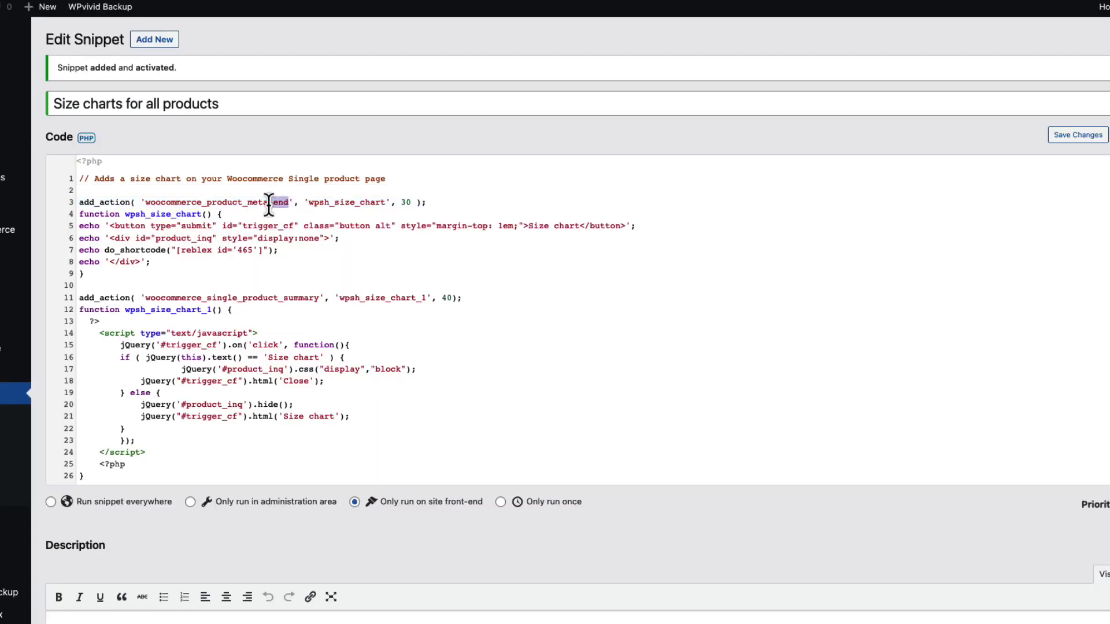
pyautogui.moveTo(269, 204); pyautogui.dragTo(145, 203)
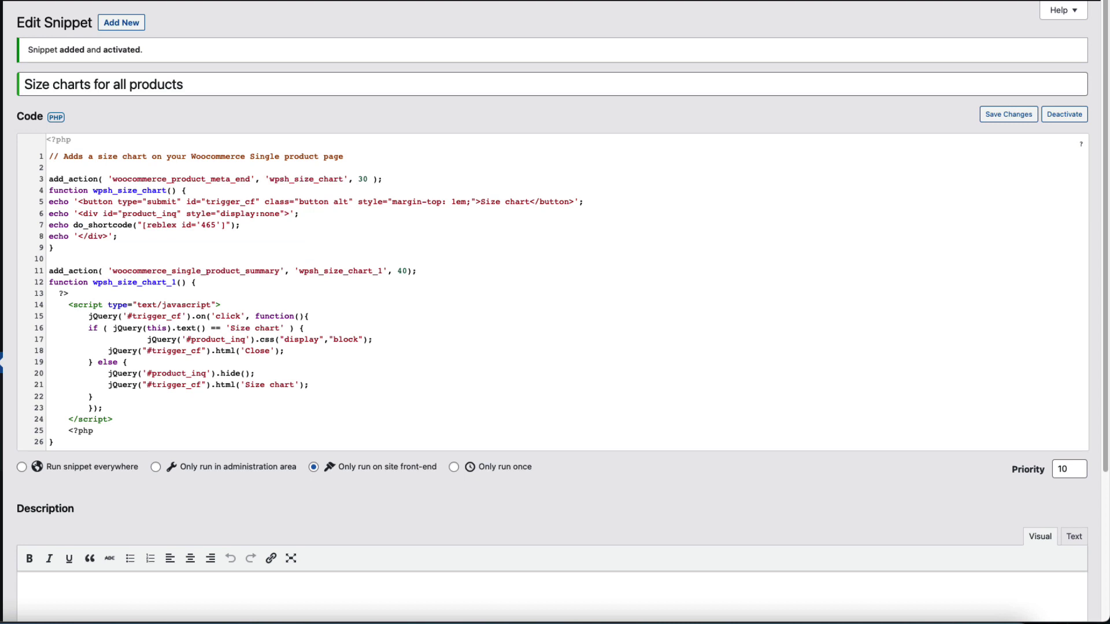
# Create a snippet titled "Size charts tab" with PHP code adding a priority 20 'Measurement charts' product tab that outputs [reblex id='465'].
pyautogui.click(37, 423)
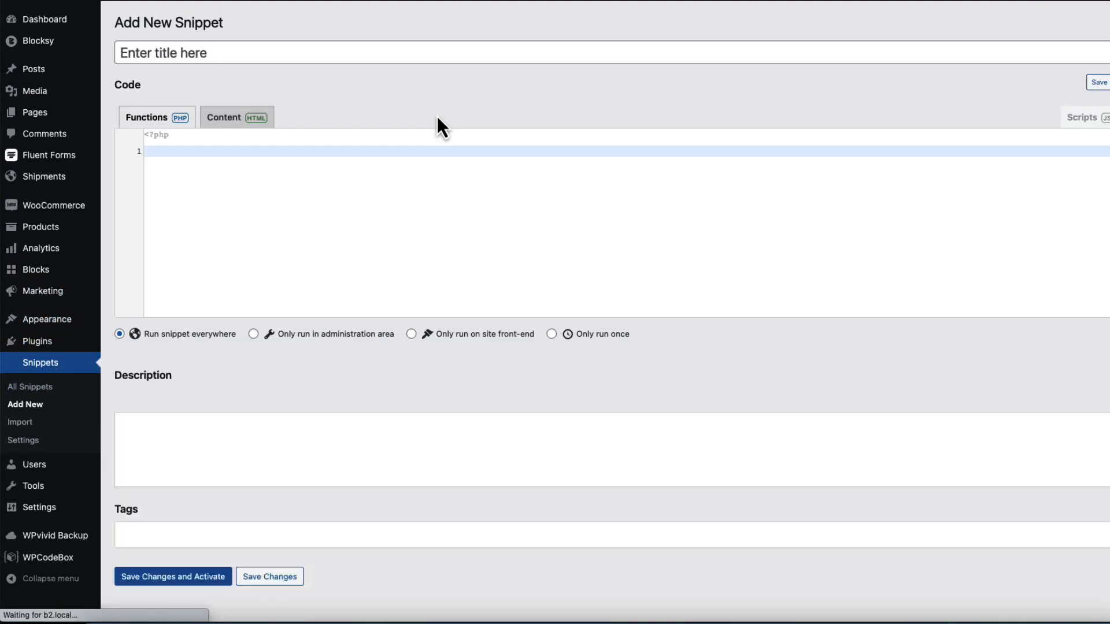
pyautogui.click(182, 58)
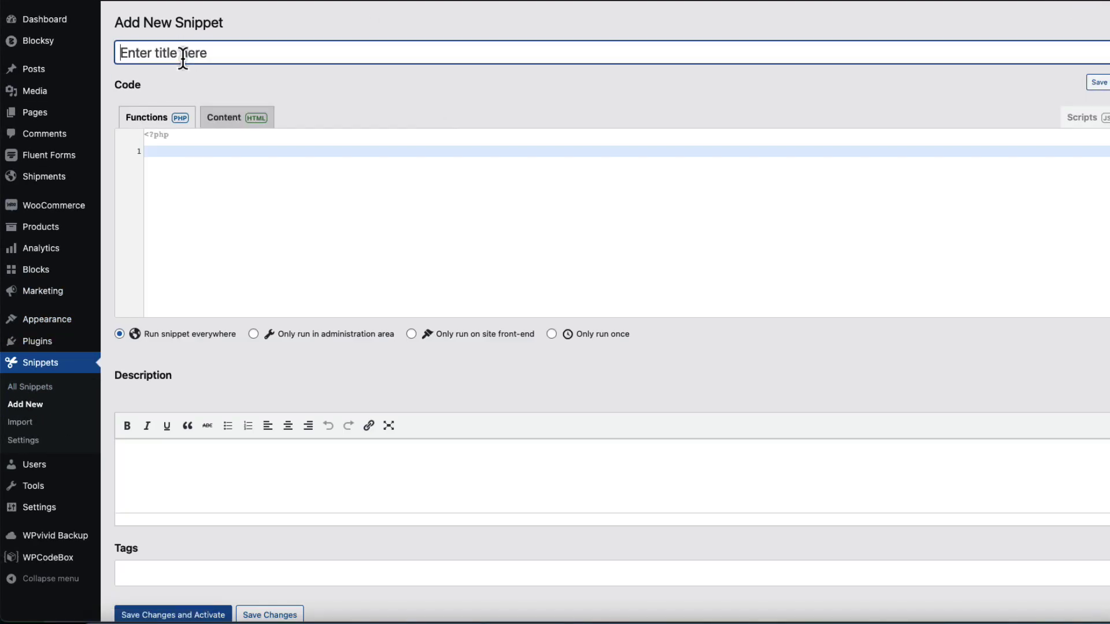
pyautogui.write('Size charts tab')
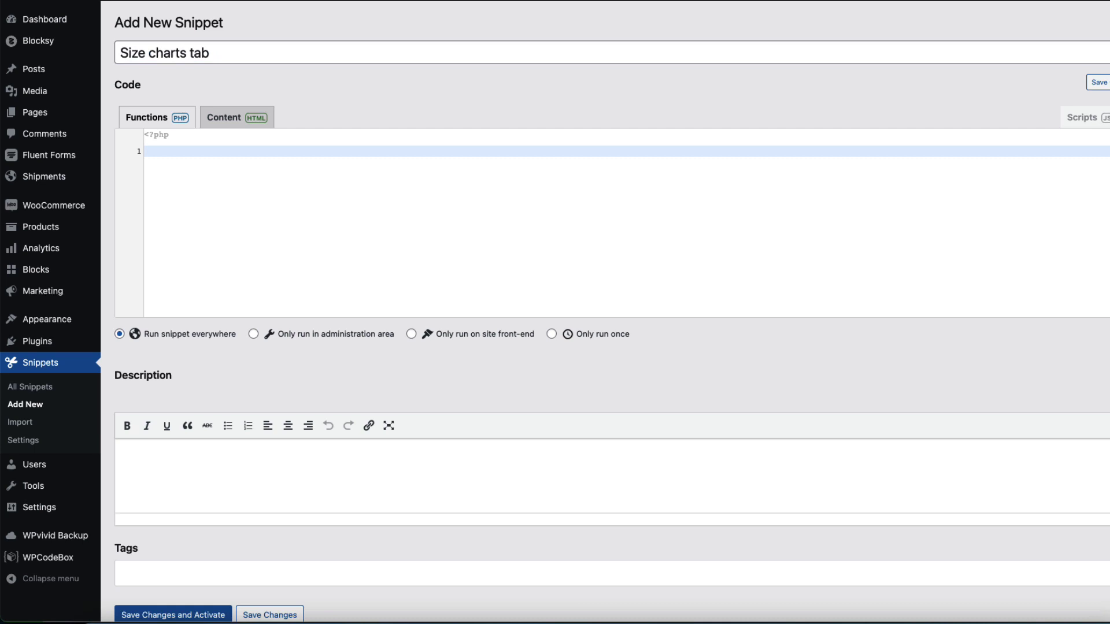
pyautogui.click(240, 153)
pyautogui.write('// Size charts tab add_filter( \'woocommerce_product_tabs\', \'wpsh_sizechart_tab\' ); function wpsh_sizechart_tab( $tabs ) {     // Adds the new tab     $tabs[\'test_tab\'] = array(         \'title\'     => __( \'Measurement charts\', \'woocommerce\' ),         \'priority\'  => 20,         \'callback\'  => \'wpsh_sizechart_tab_content\'     );     return $tabs; } function wpsh_sizechart_tab_content() {     // The new tab content     echo \'<h2>Measurement charts</h2>\';     echo do_shortcode("[reblex id=\'465\']"); }')
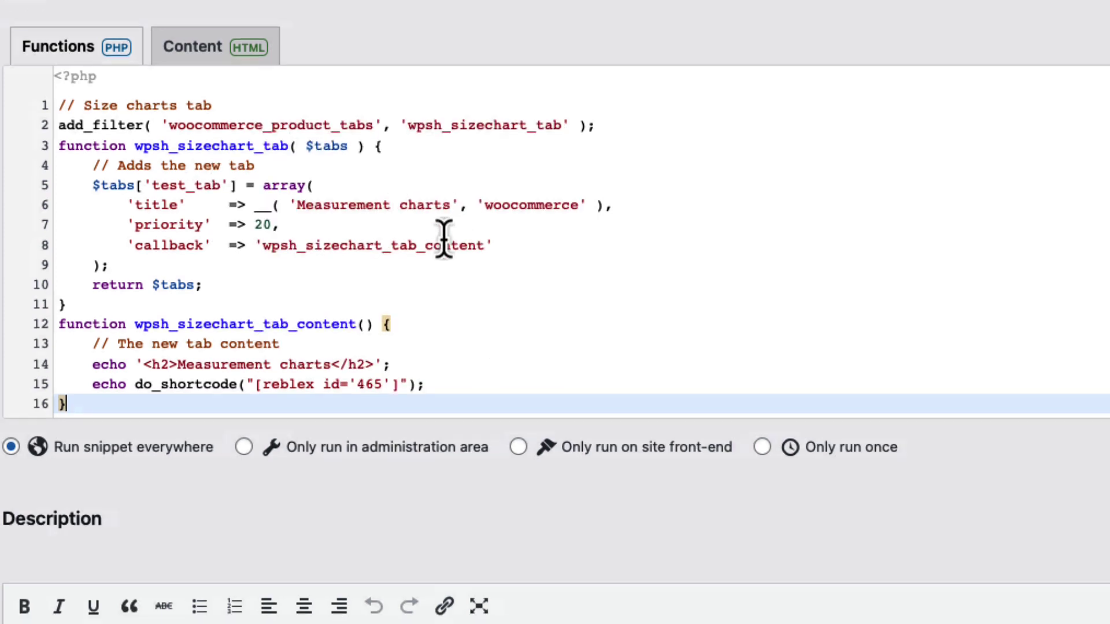
# Point out the 'Measurement charts' h2 heading on line 14 of the tab content function.
pyautogui.click(237, 364)
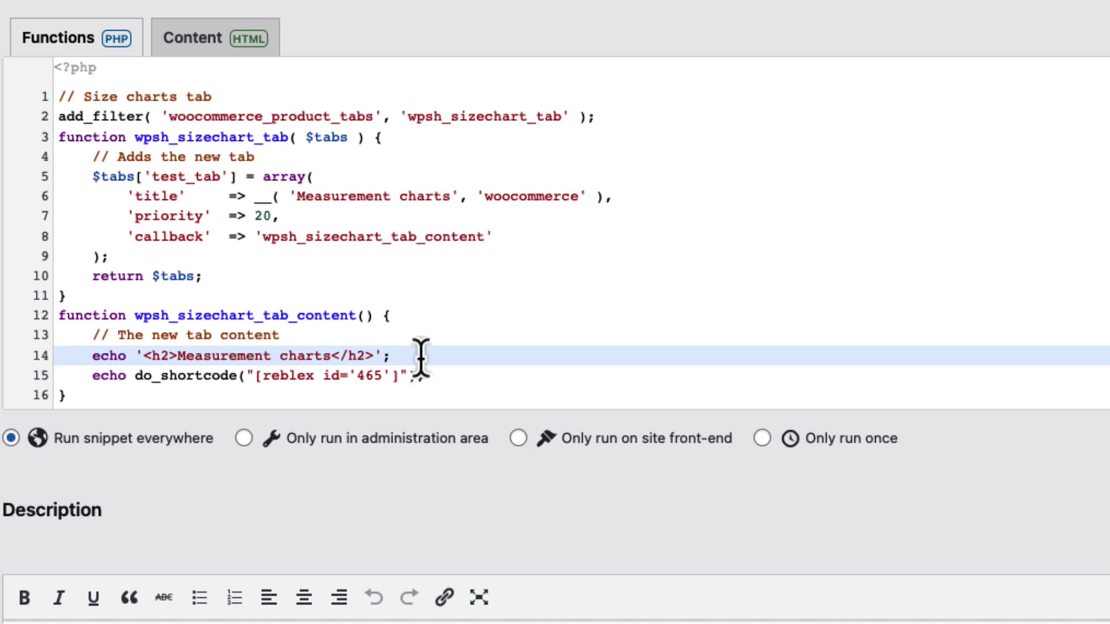
pyautogui.moveTo(422, 355); pyautogui.dragTo(78, 354)
pyautogui.click(370, 354)
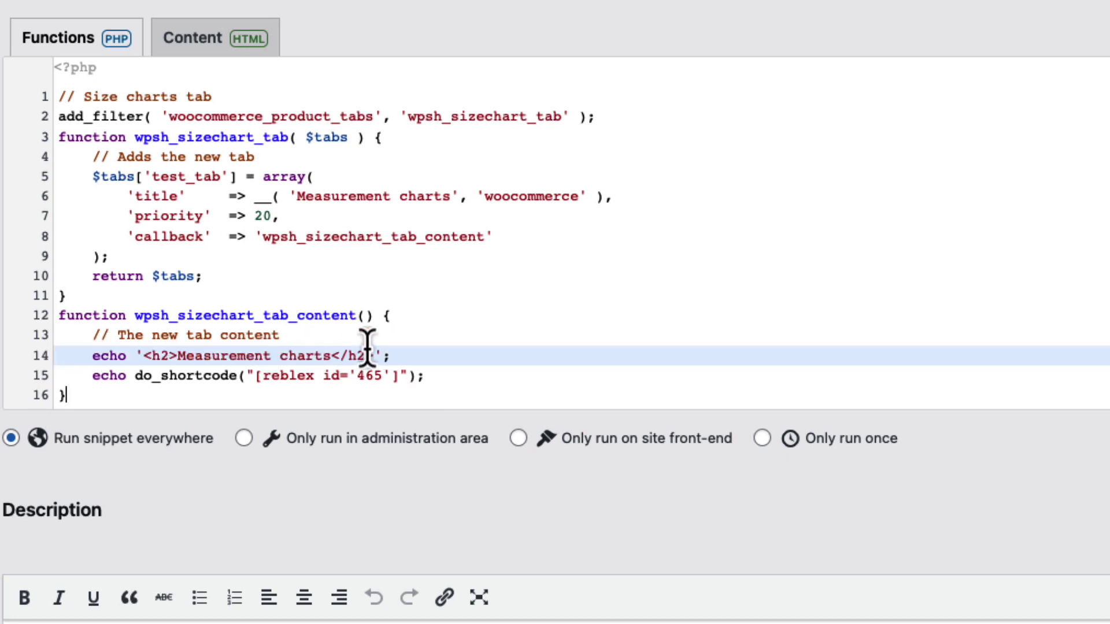
# Replace the shortcode on line 15 of the tab code with [reblex id='465'] copied from the "Size charts (world)" block.
pyautogui.click(301, 376)
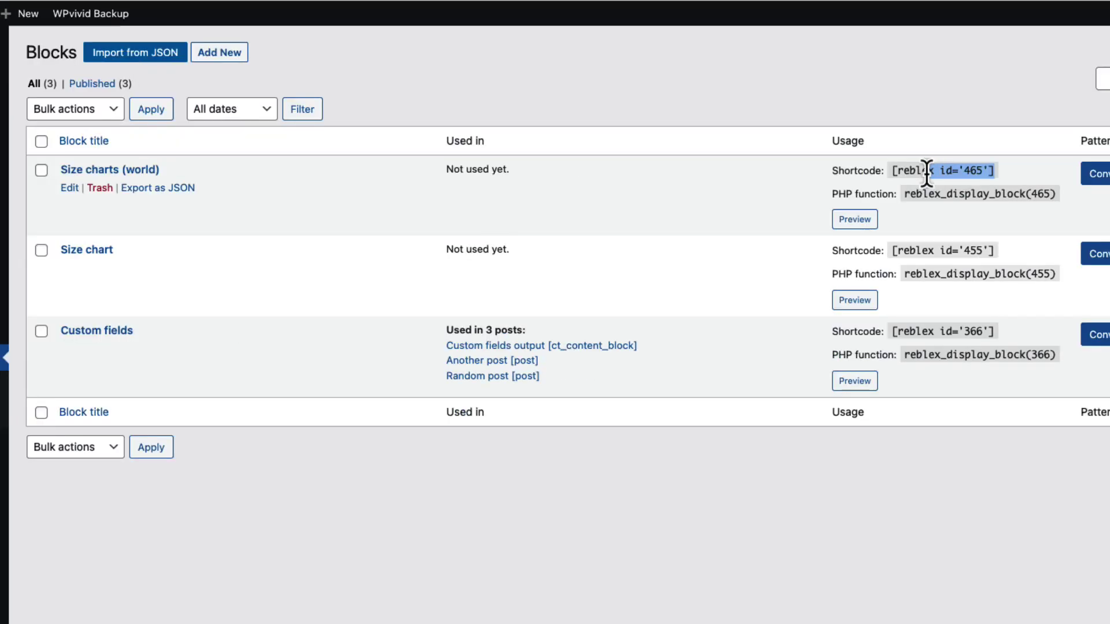
pyautogui.moveTo(922, 172); pyautogui.dragTo(891, 172)
pyautogui.press('super+c')
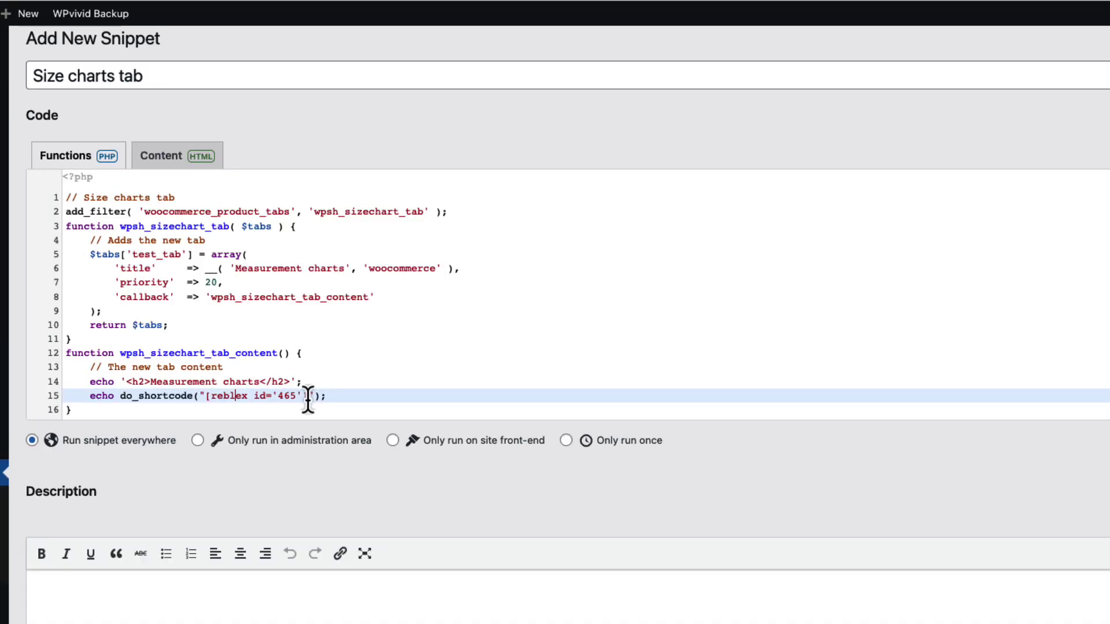
pyautogui.moveTo(308, 397); pyautogui.dragTo(209, 398)
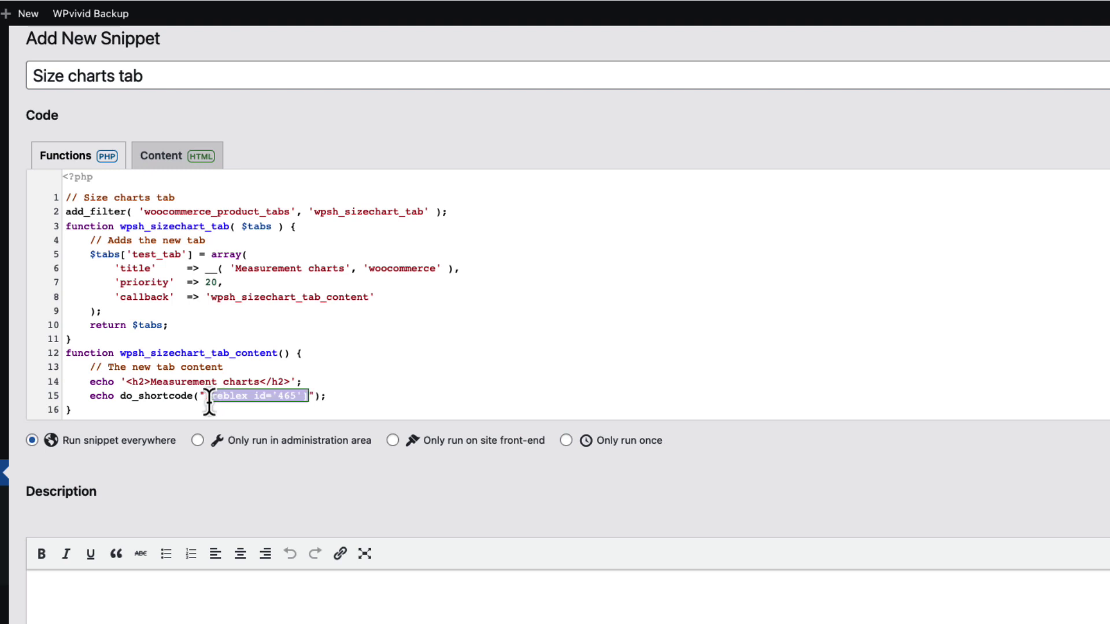
pyautogui.press('super+v')
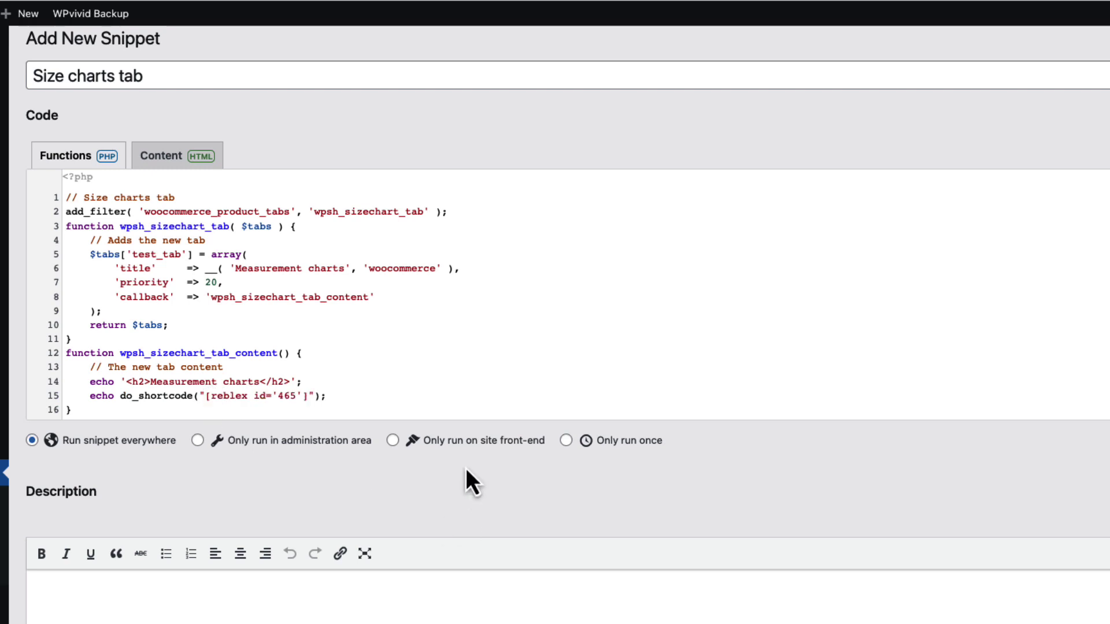
# Set the "Size charts tab" snippet to only run on the site front-end, save it, and reload the hoodie product page.
pyautogui.click(434, 443)
pyautogui.scroll(-1, 434, 443)
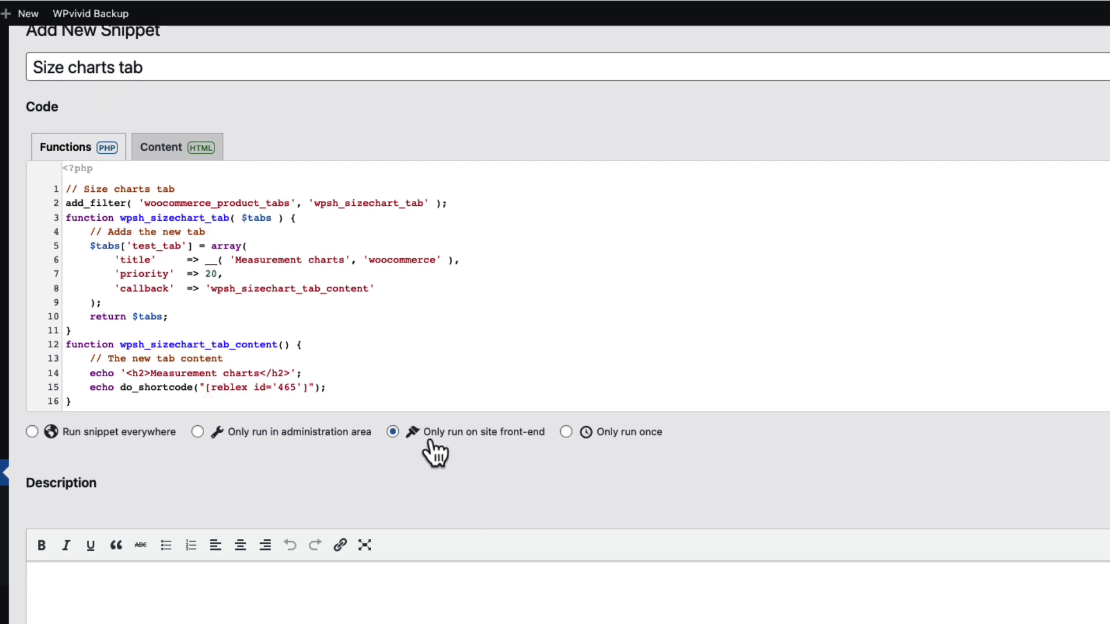
pyautogui.scroll(-2, 513, 509)
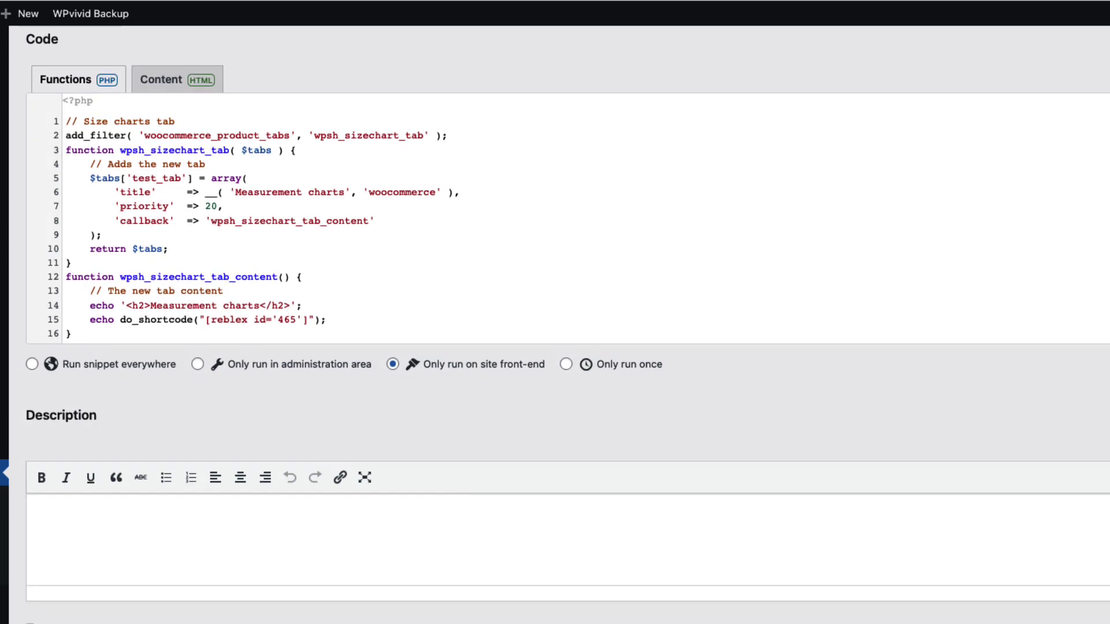
pyautogui.press('super+s')
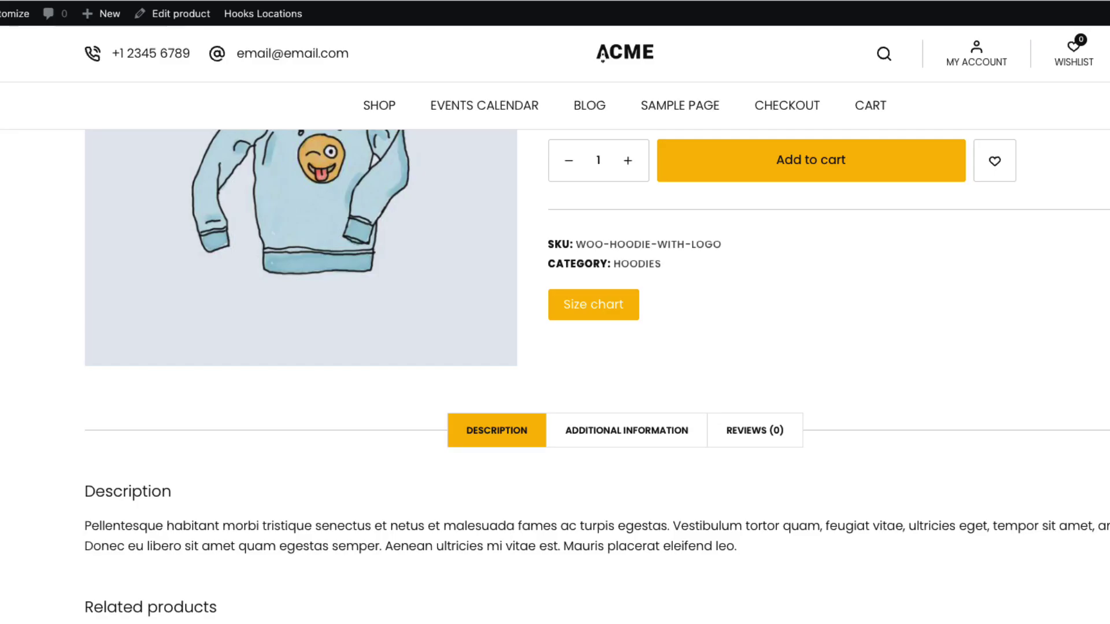
pyautogui.press('super+r')
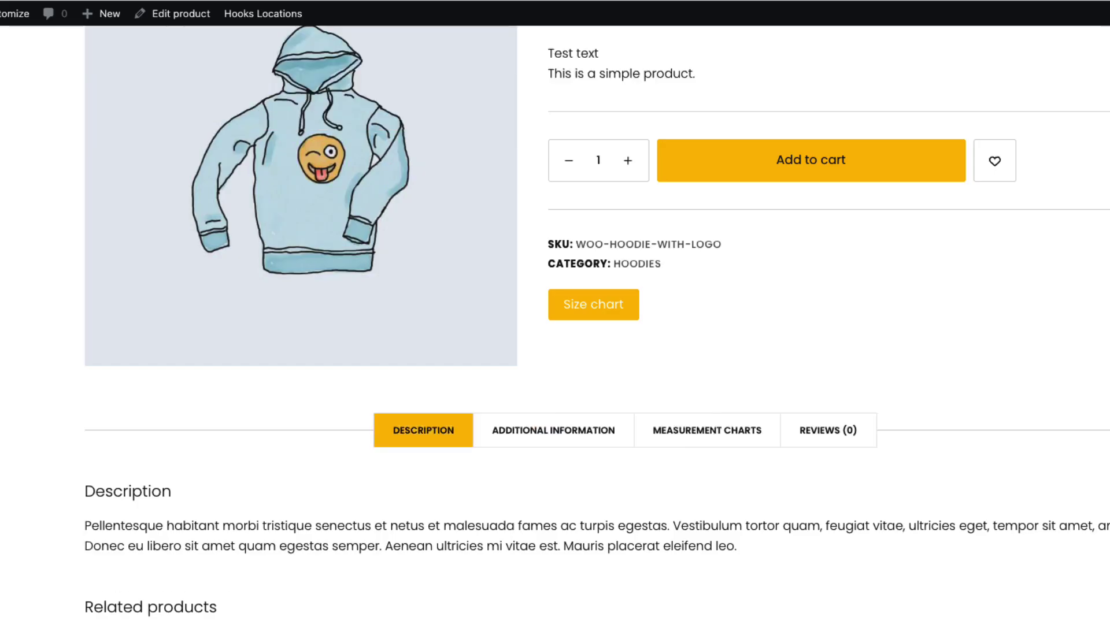
# Show the product's 'Measurement charts' tab content and match its heading with line 14 of the "Size charts tab" code.
pyautogui.click(715, 443)
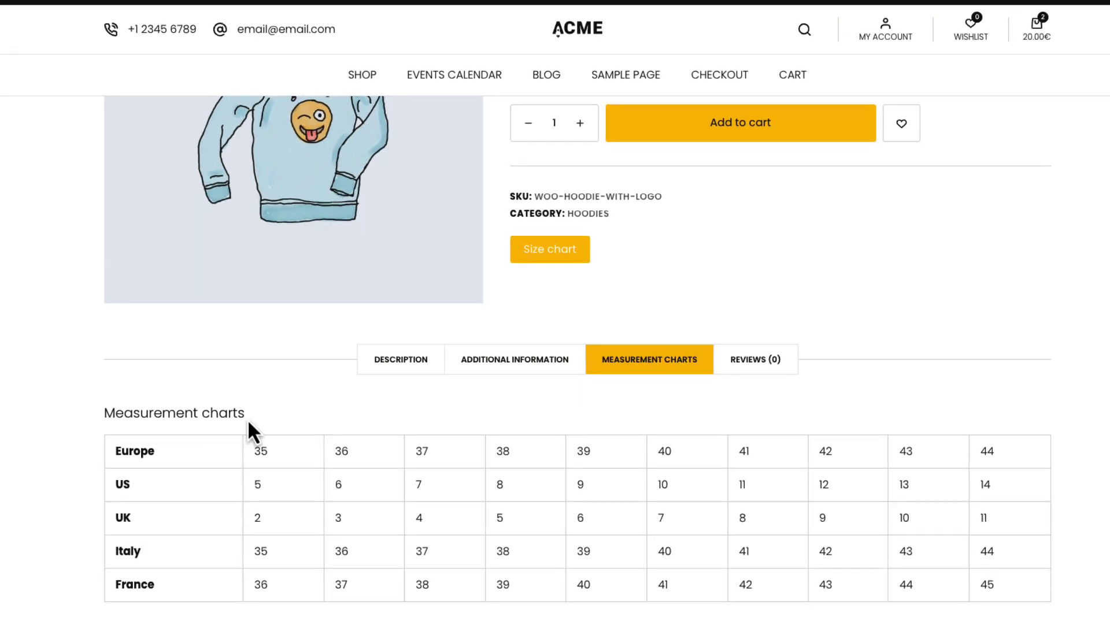
pyautogui.moveTo(248, 423); pyautogui.dragTo(105, 414)
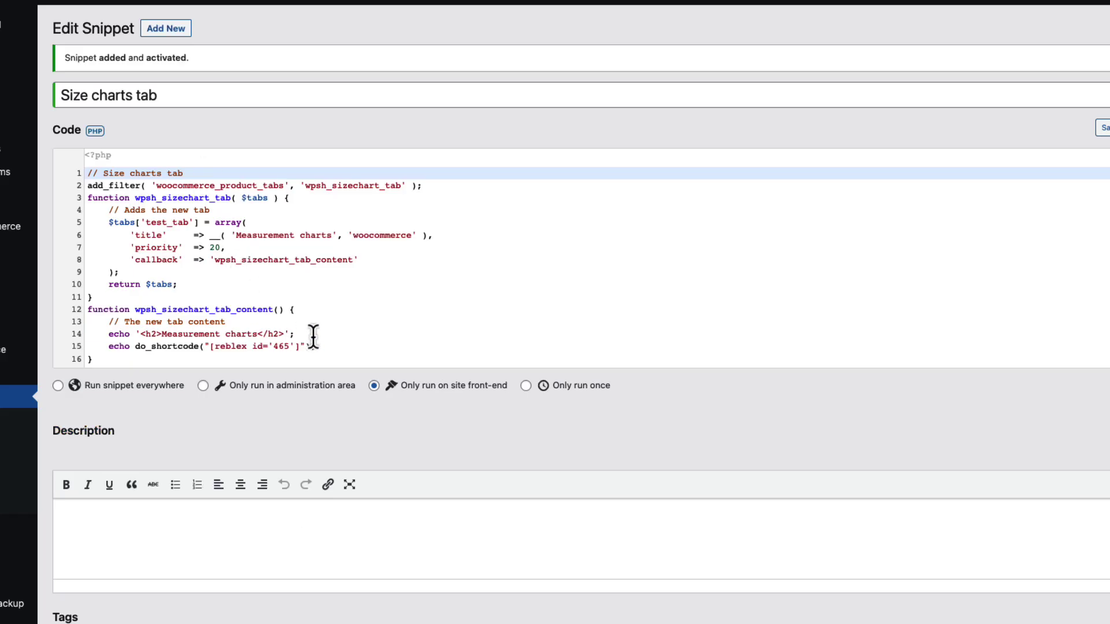
pyautogui.moveTo(313, 336); pyautogui.dragTo(106, 336)
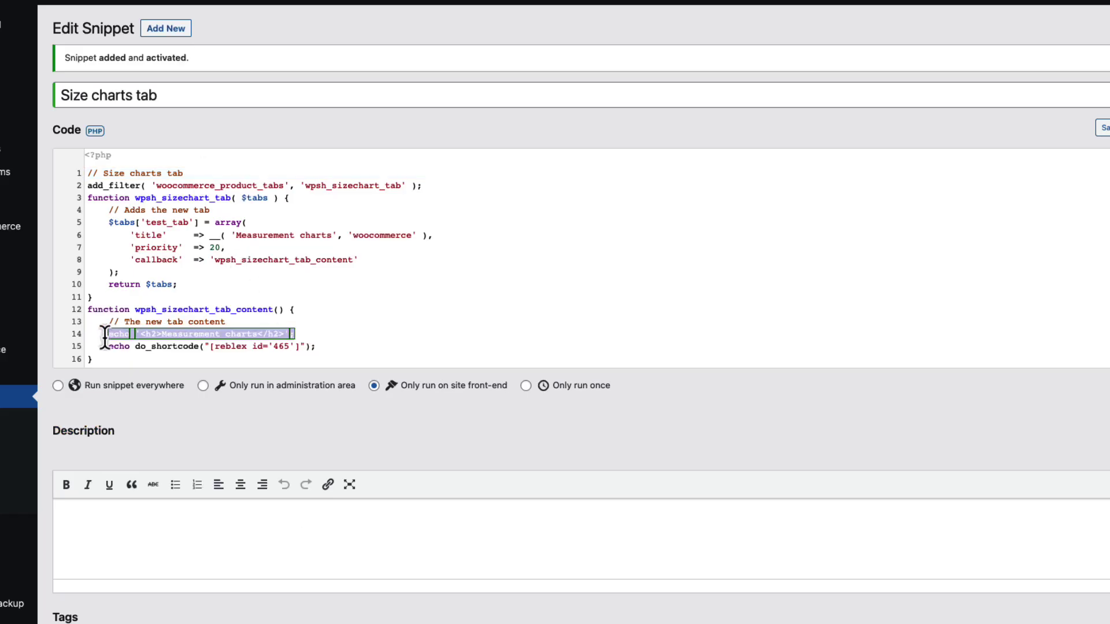
pyautogui.click(488, 319)
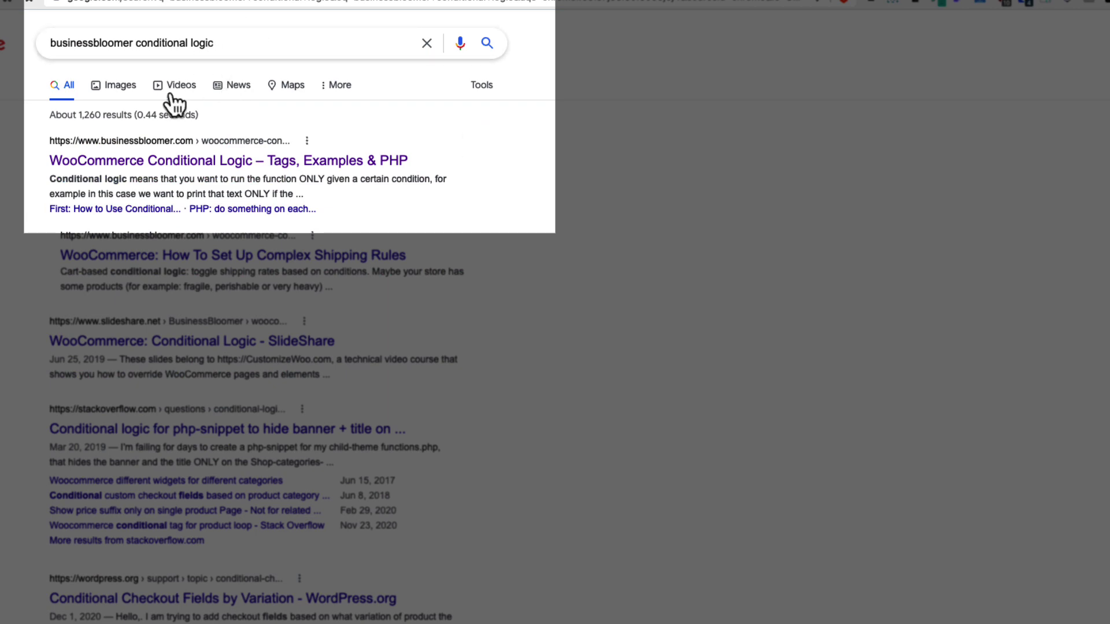
# Open the Business Bloomer article on WooCommerce conditional logic and look through its table of contents.
pyautogui.click(123, 162)
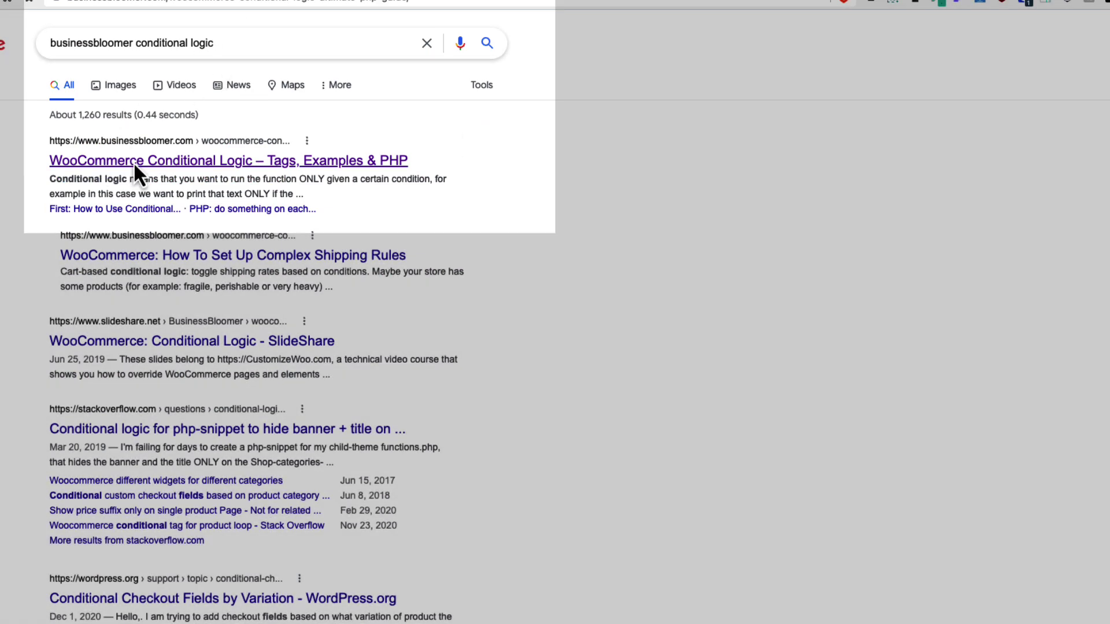
pyautogui.scroll(-5, 366, 345)
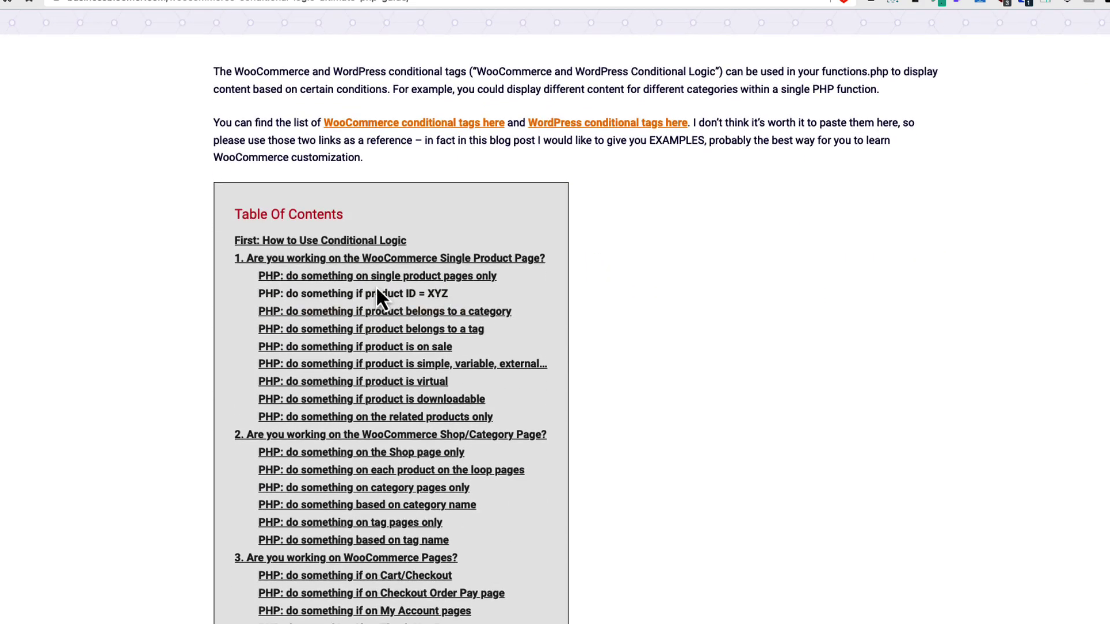
pyautogui.scroll(-9, 764, 397)
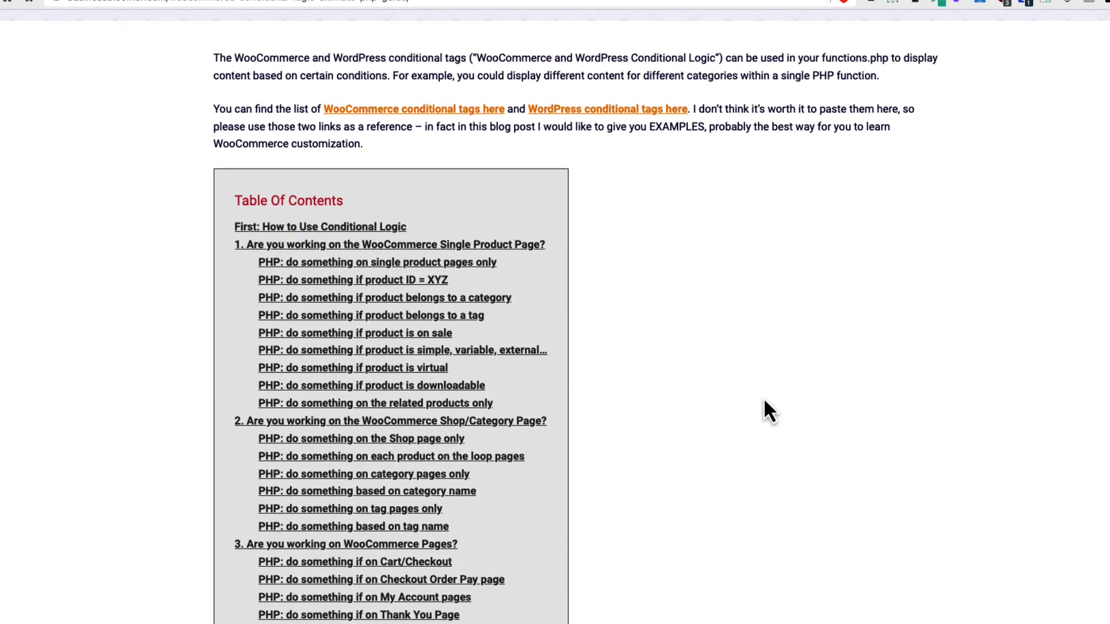
pyautogui.scroll(-3, 764, 400)
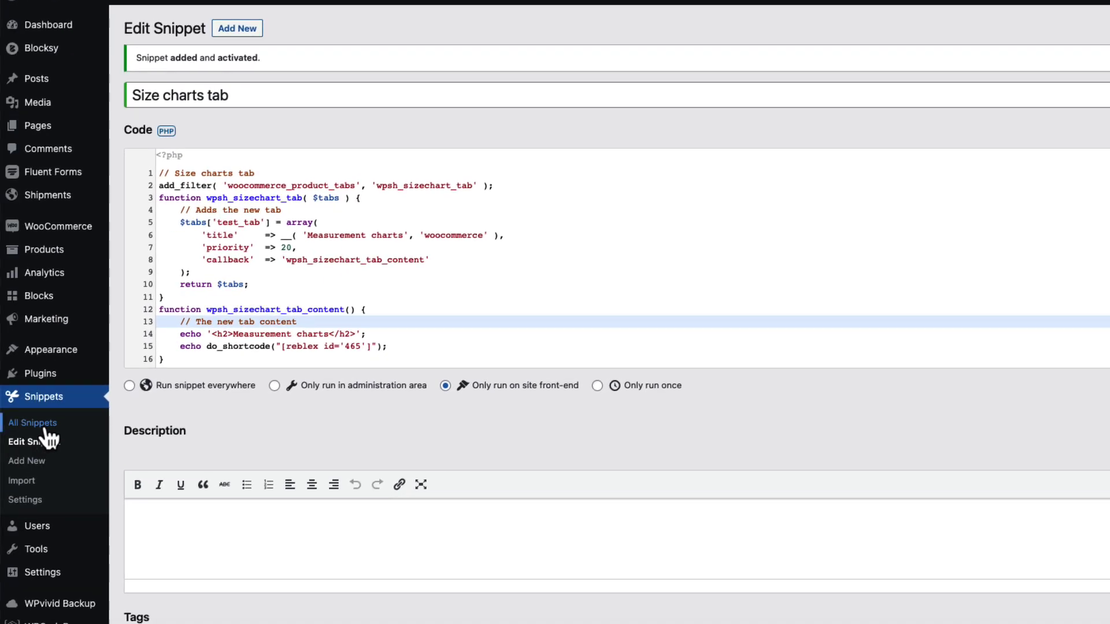
# Deactivate the "Size charts for all products" and "Size charts tab" snippets in the list of all snippets.
pyautogui.click(46, 431)
pyautogui.scroll(-5, 499, 442)
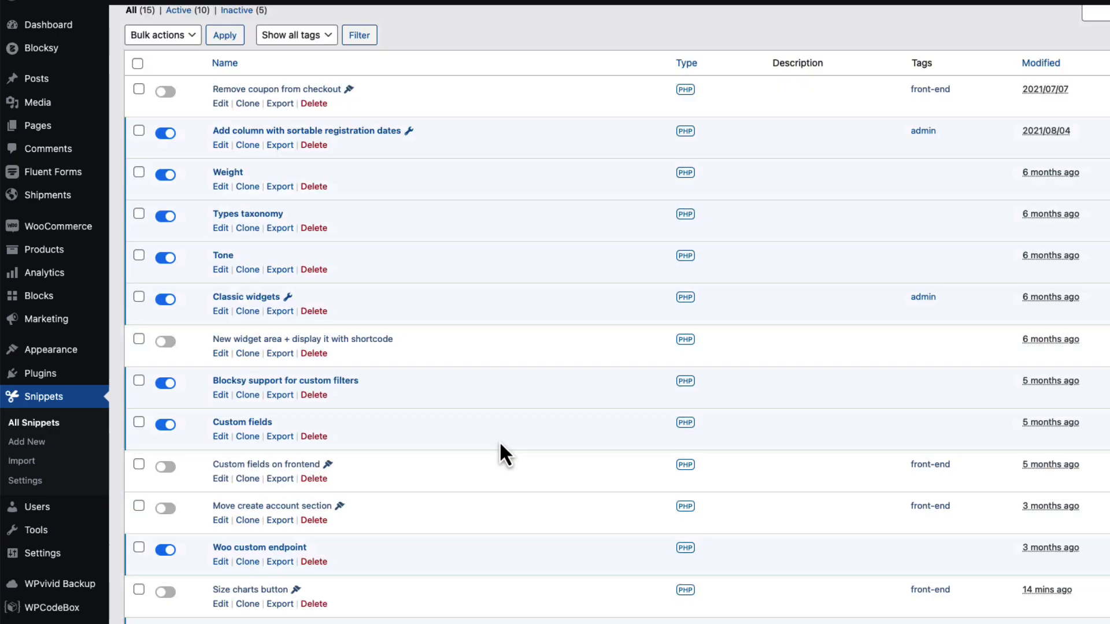
pyautogui.click(165, 507)
pyautogui.click(165, 549)
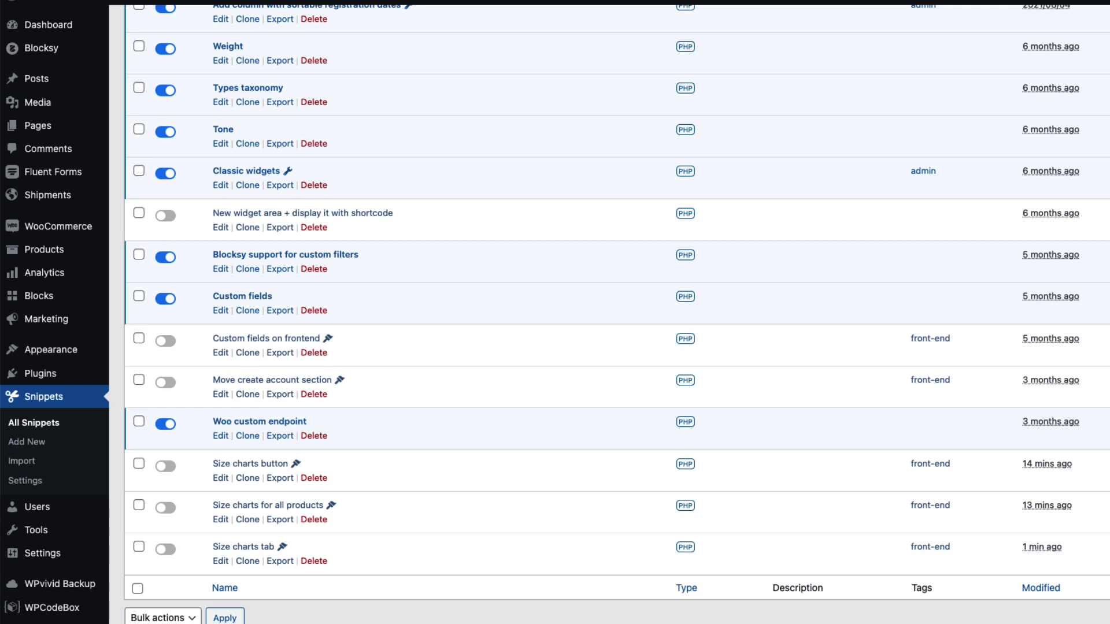
# Switch to WPCodeBox and fill in a new PHP snippet titled "Size charts (hoodies)" with the size chart button code using [reblex id='465'].
pyautogui.click(55, 612)
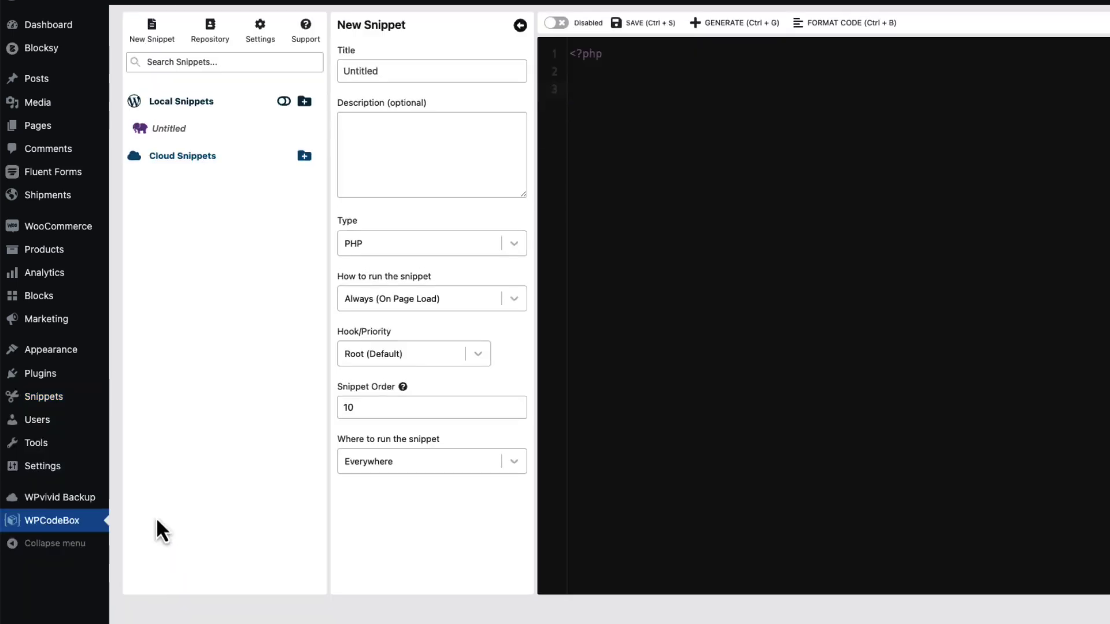
pyautogui.click(383, 72)
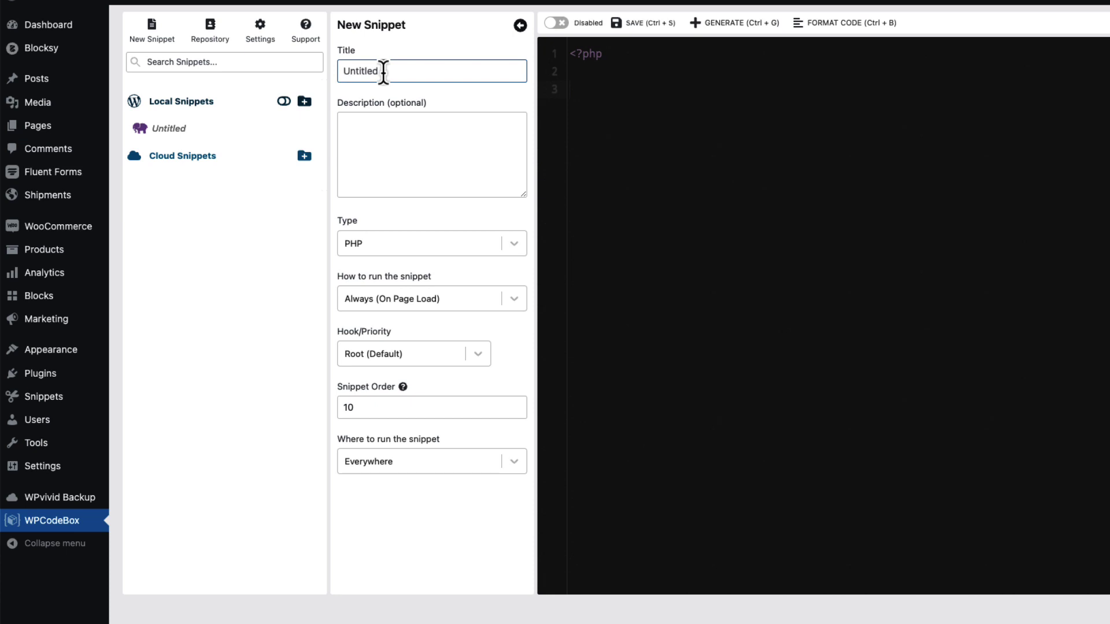
pyautogui.write('Size charts (hoodies)')
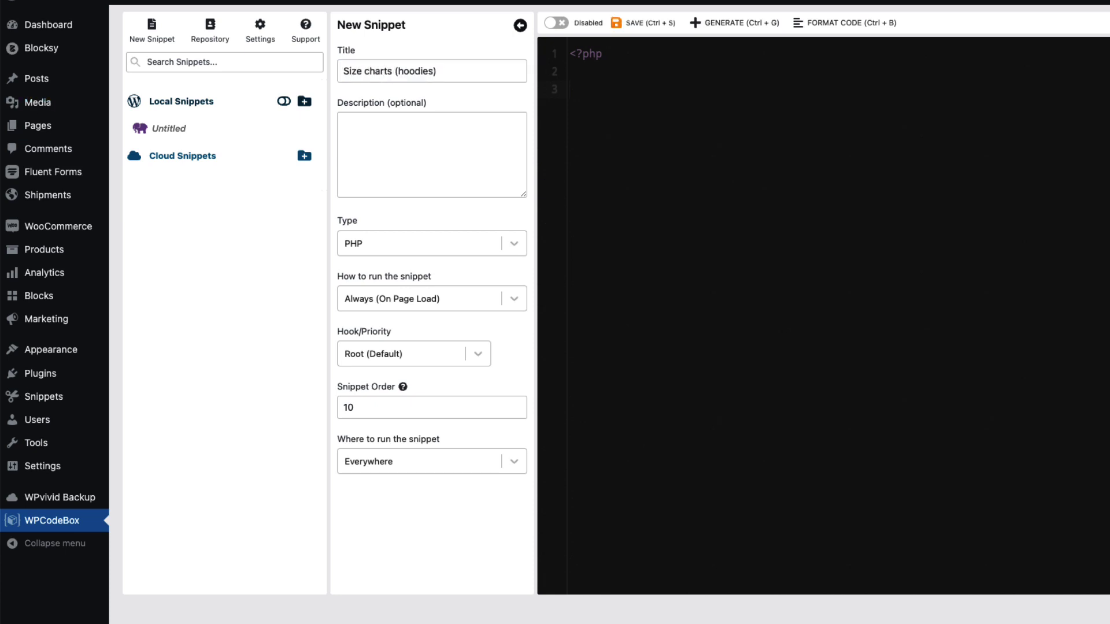
pyautogui.click(611, 89)
pyautogui.hotkey('ctrl', 'v')
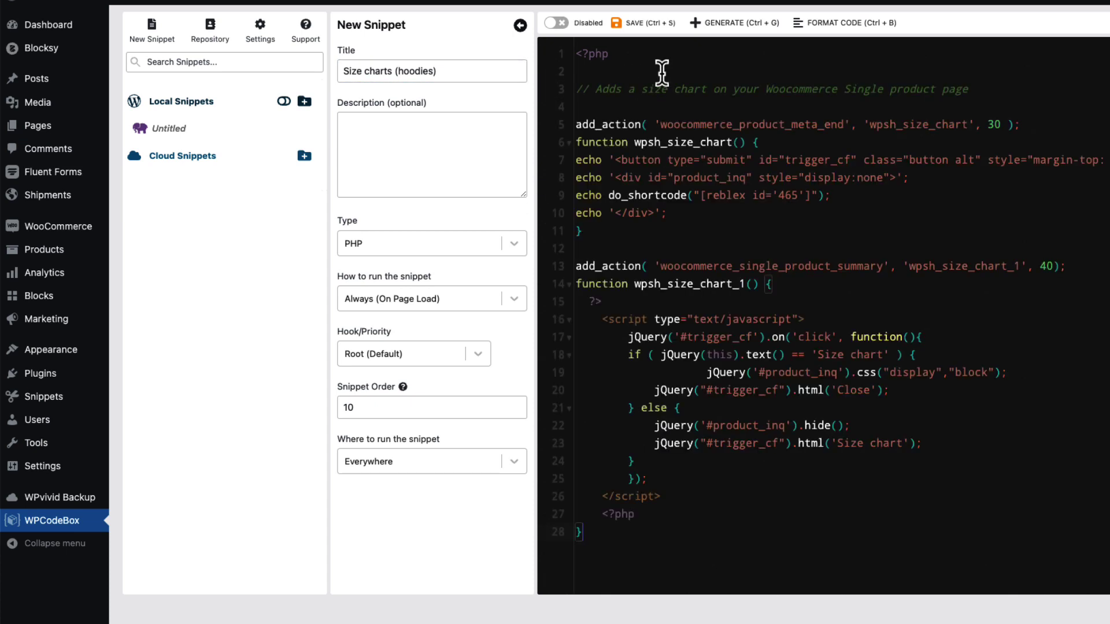
pyautogui.click(772, 196)
# Set where the "Size charts (hoodies)" snippet runs to Custom and open its condition builder.
pyautogui.moveTo(339, 440); pyautogui.dragTo(426, 441)
pyautogui.click(399, 462)
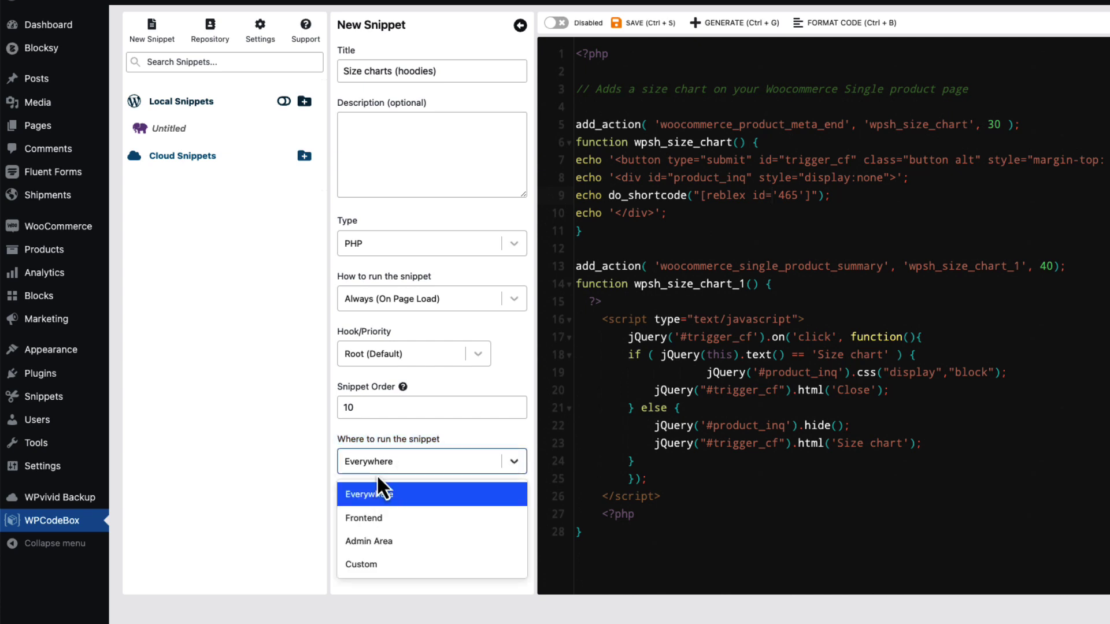
pyautogui.click(373, 567)
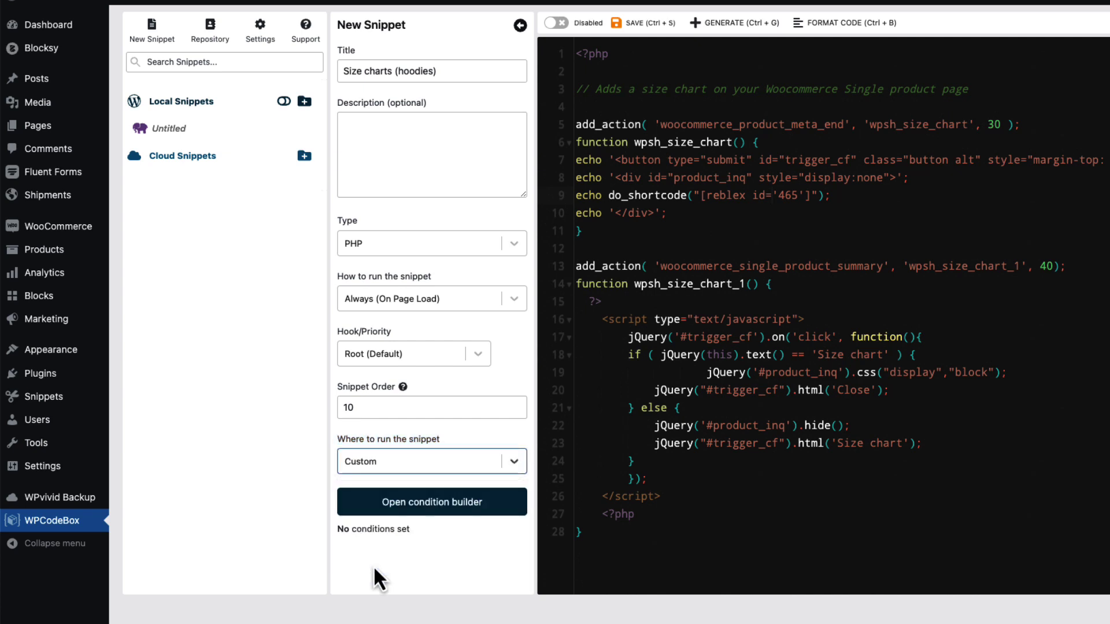
pyautogui.click(422, 502)
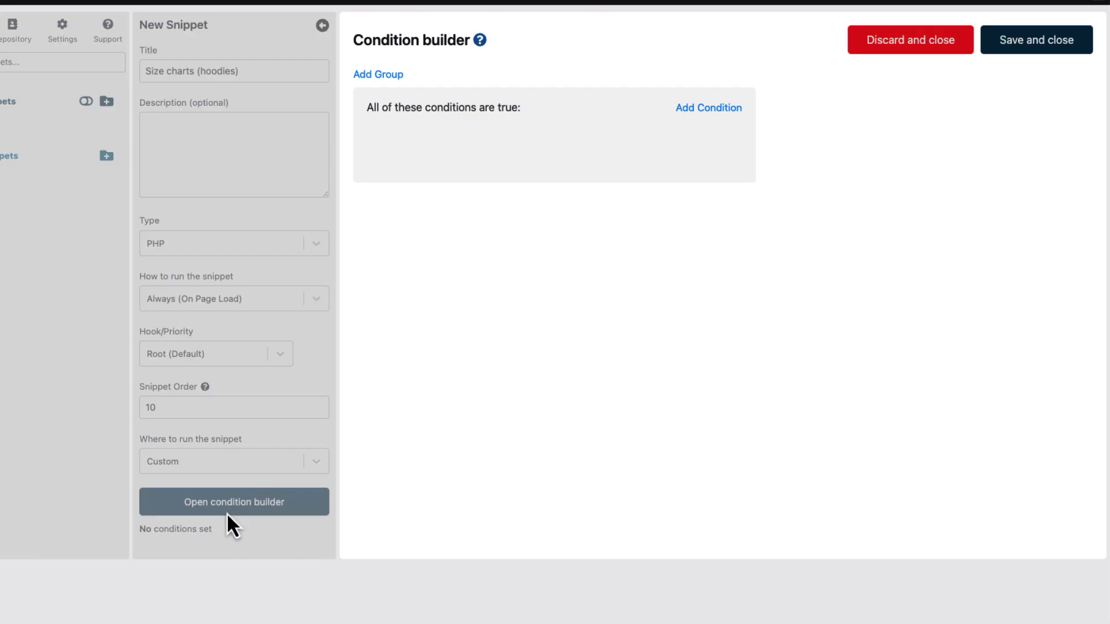
# Add a condition requiring the taxonomy to be Product categories with the term Hoodies.
pyautogui.click(711, 110)
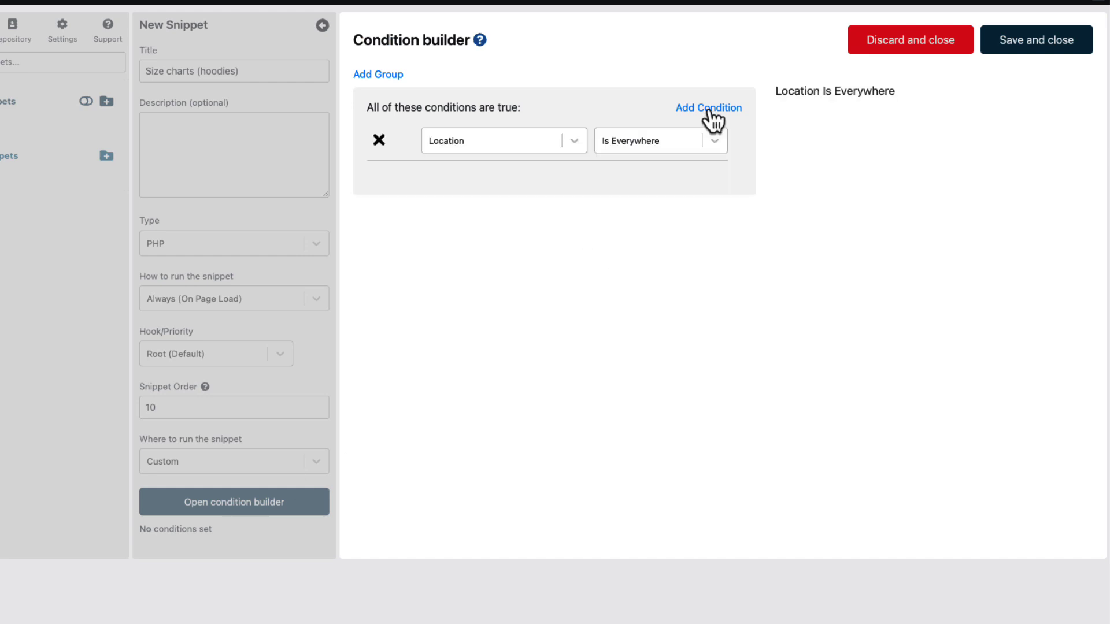
pyautogui.click(494, 144)
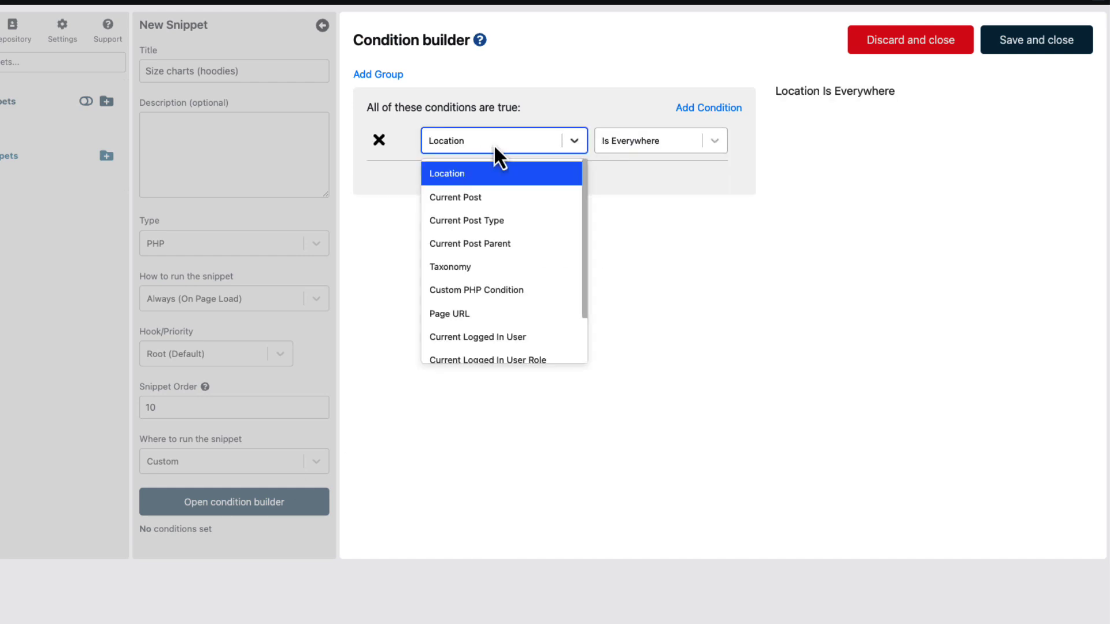
pyautogui.click(485, 266)
pyautogui.click(516, 190)
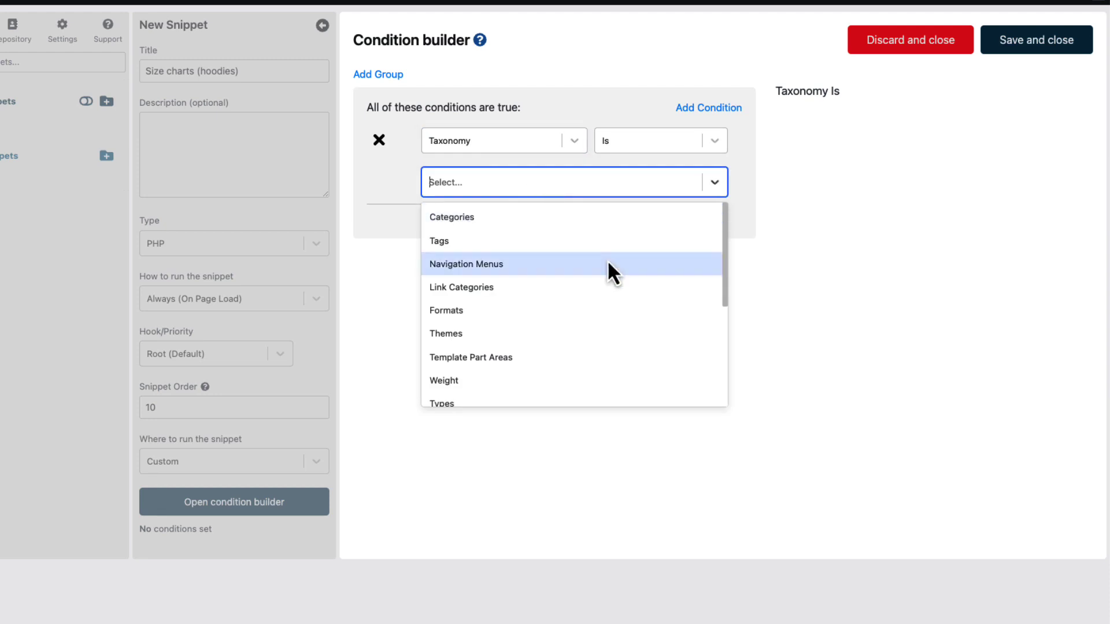
pyautogui.scroll(-3, 616, 269)
pyautogui.click(488, 307)
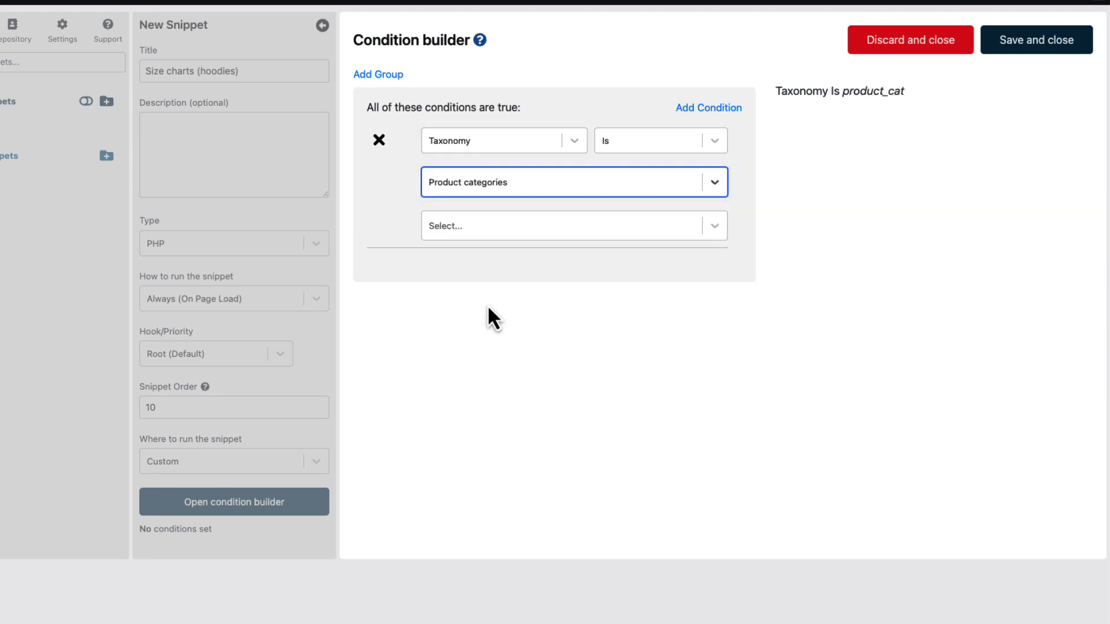
pyautogui.click(464, 226)
pyautogui.click(453, 377)
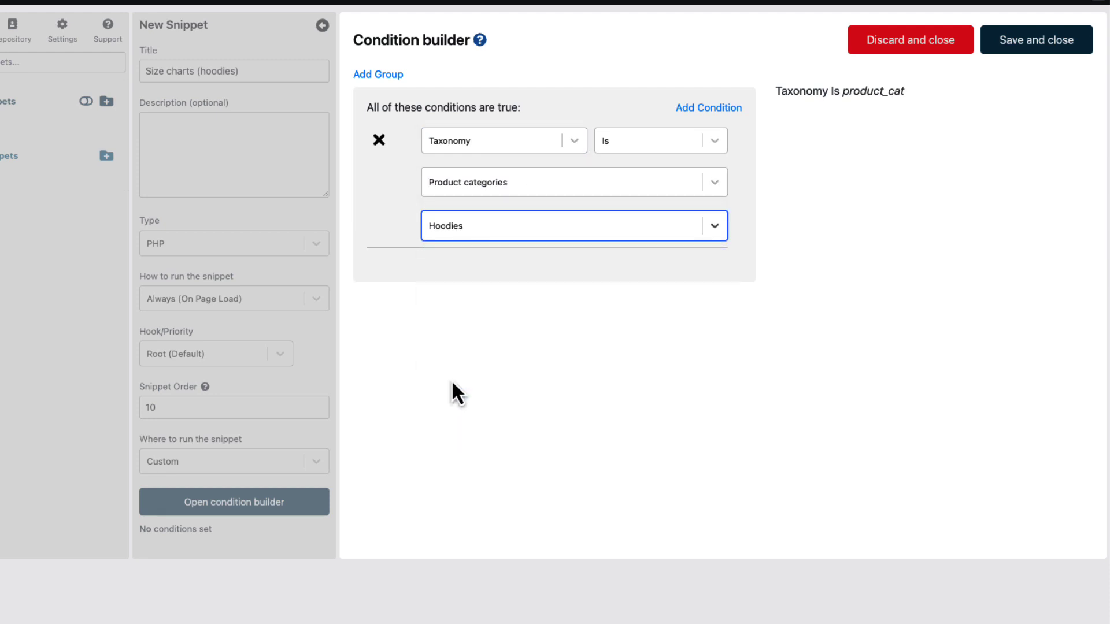
# Save and close the conditions, save the "Size charts (hoodies)" snippet and enable it.
pyautogui.click(509, 409)
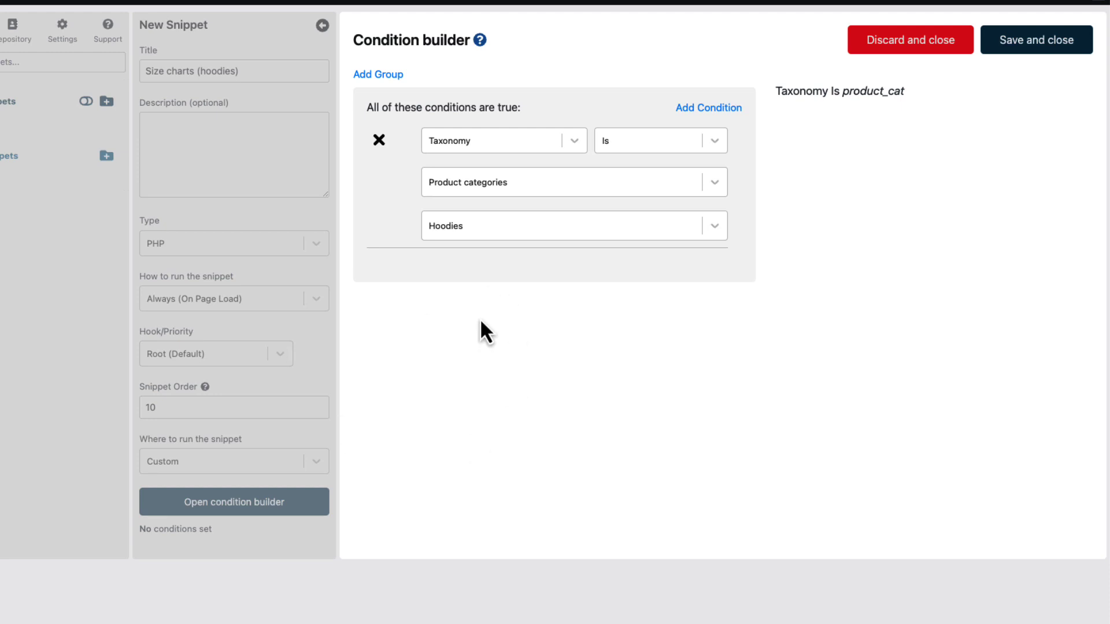
pyautogui.click(1026, 49)
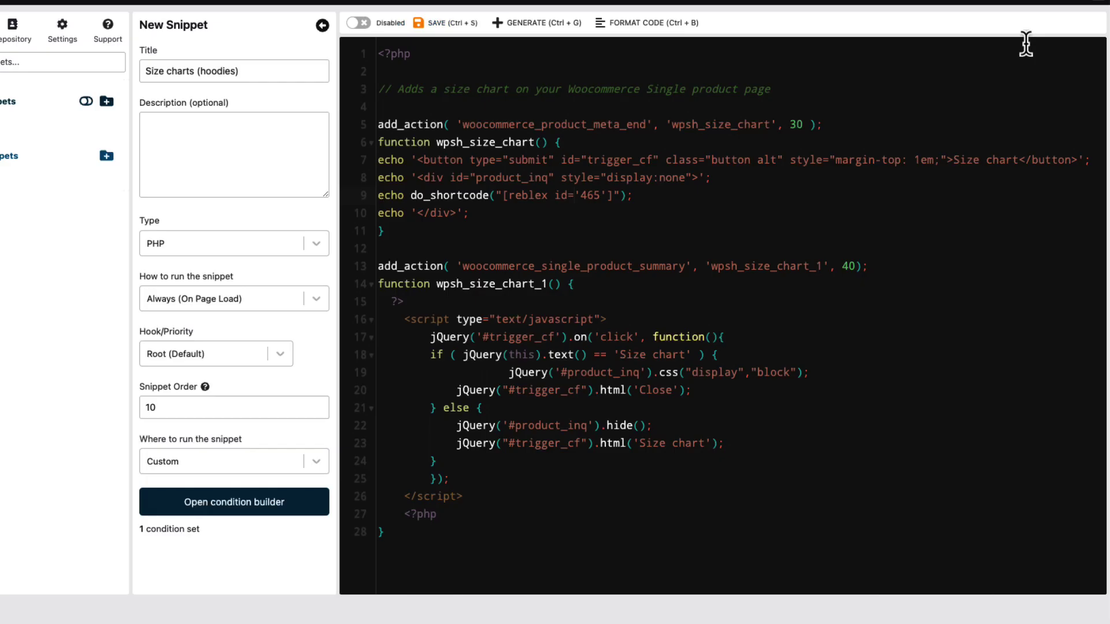
pyautogui.click(434, 26)
pyautogui.click(358, 23)
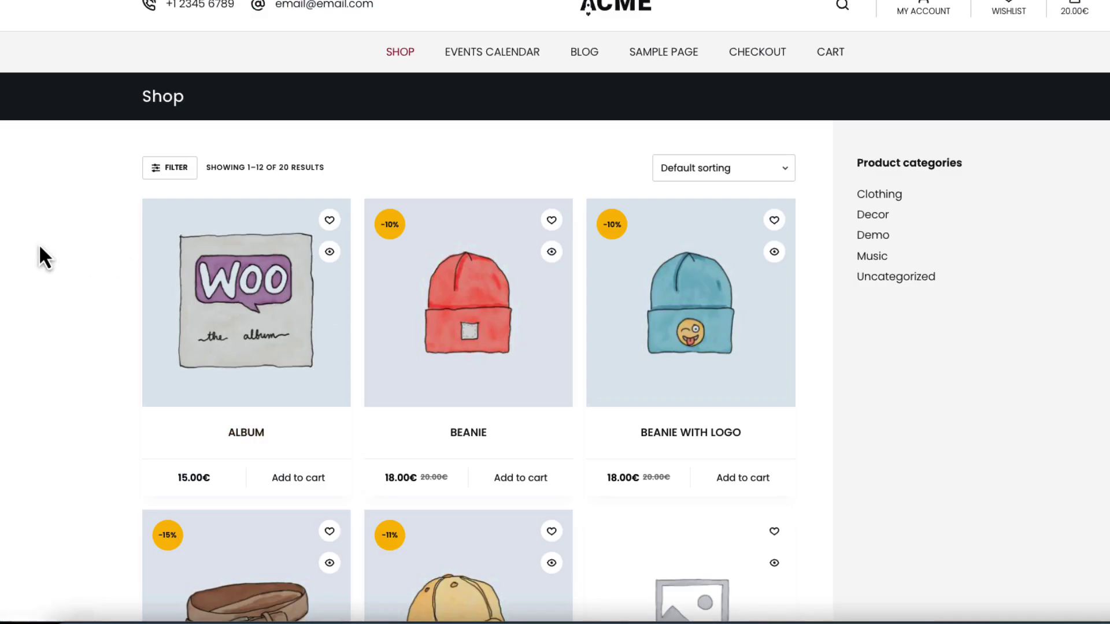
# Open the Beanie product from the shop and check its page for a size chart button.
pyautogui.scroll(-1, 42, 241)
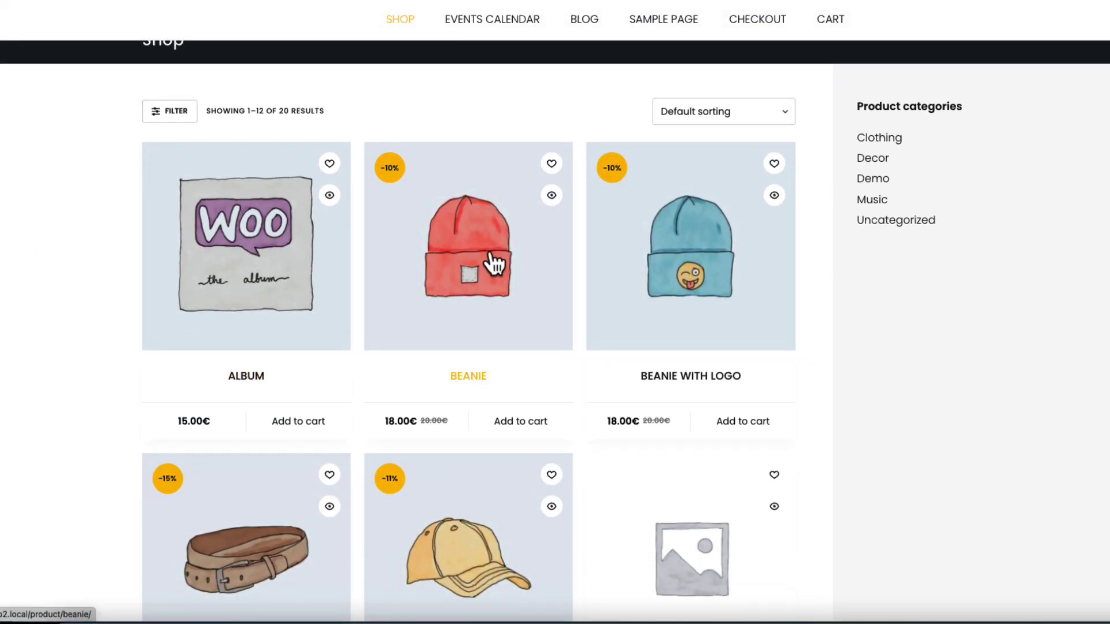
pyautogui.click(468, 376)
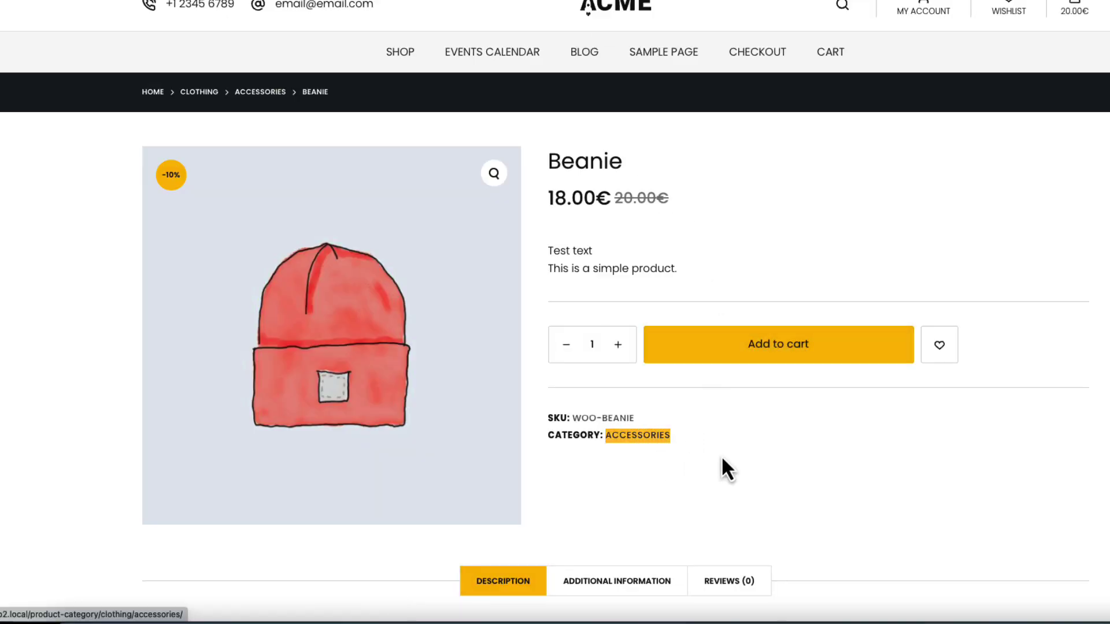
pyautogui.scroll(-1, 737, 455)
pyautogui.scroll(-3, 738, 454)
pyautogui.scroll(3, 696, 376)
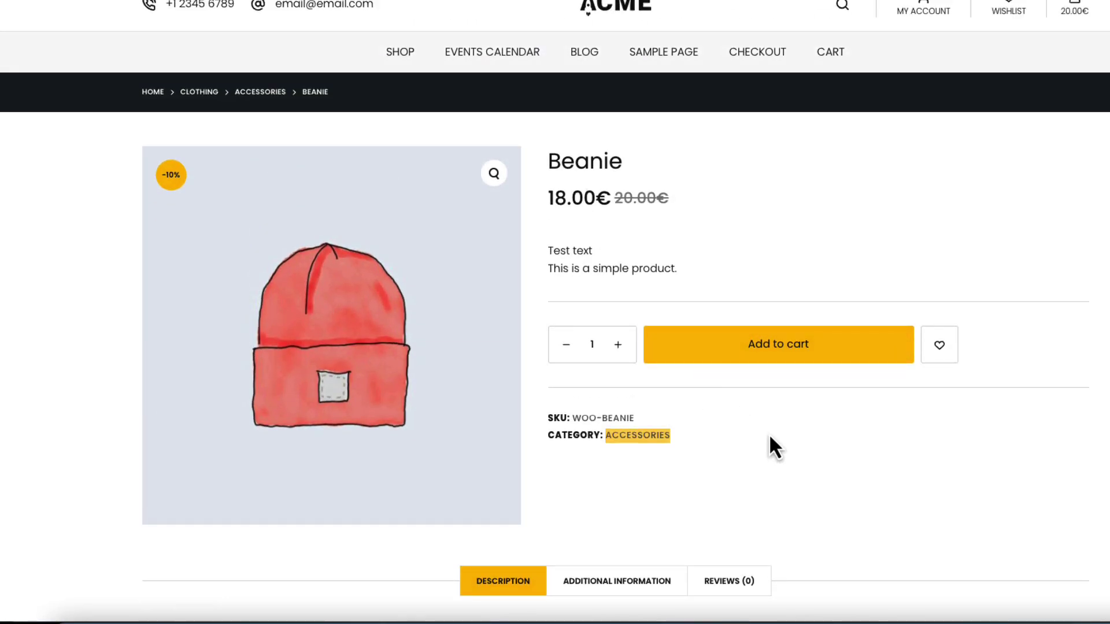
# Open Hoodie with Logo from the Hoodies category and expand the size chart on its product page.
pyautogui.click(396, 55)
pyautogui.click(892, 242)
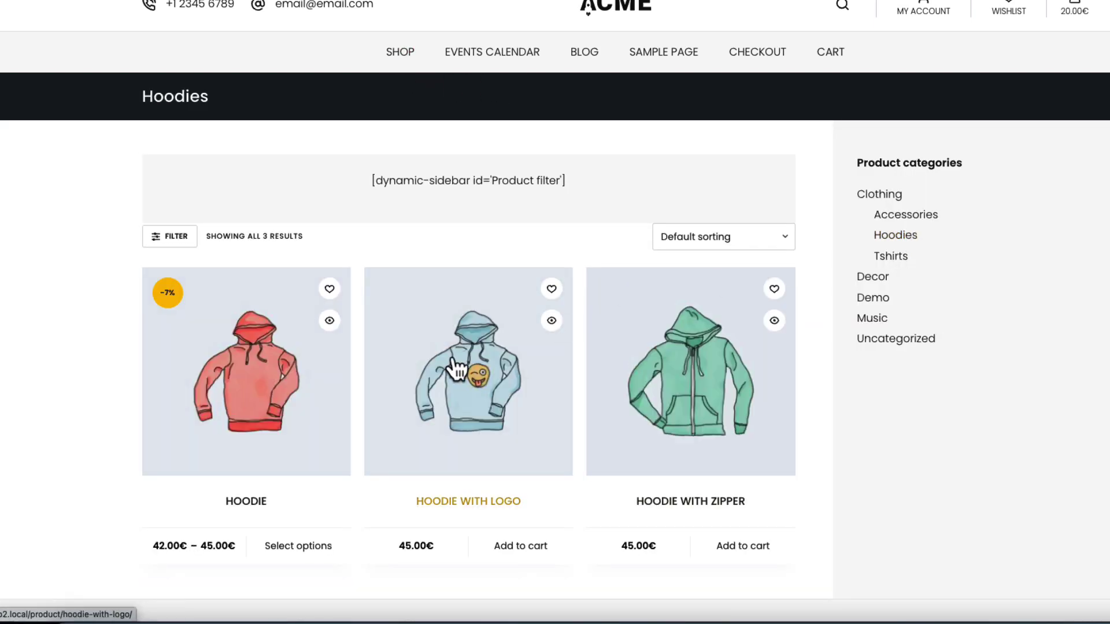
pyautogui.click(456, 373)
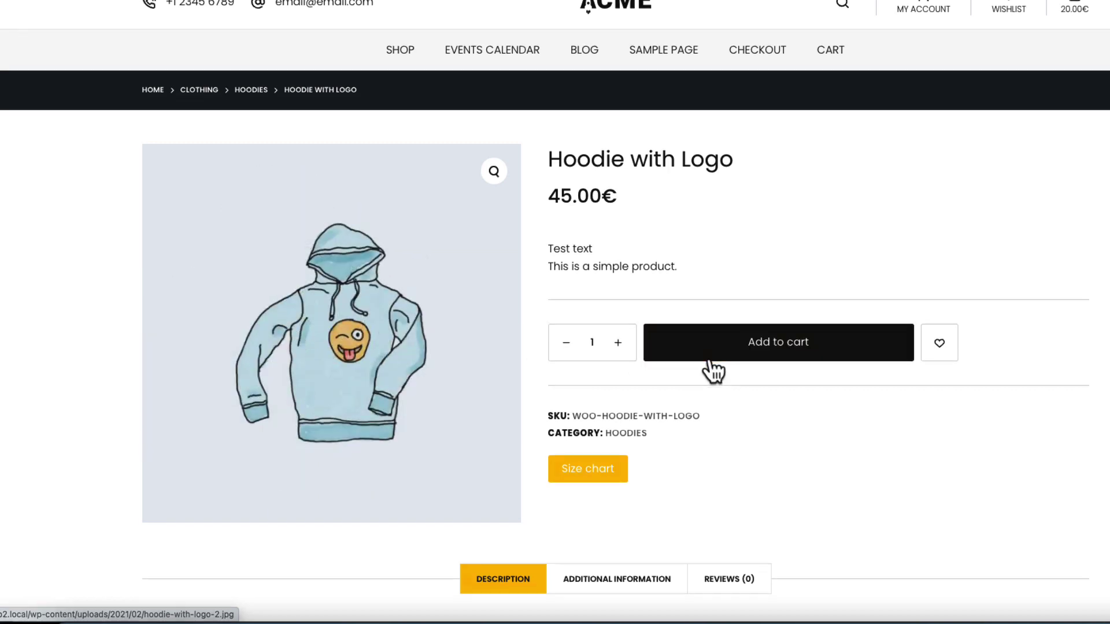
pyautogui.scroll(-2, 636, 364)
pyautogui.click(570, 350)
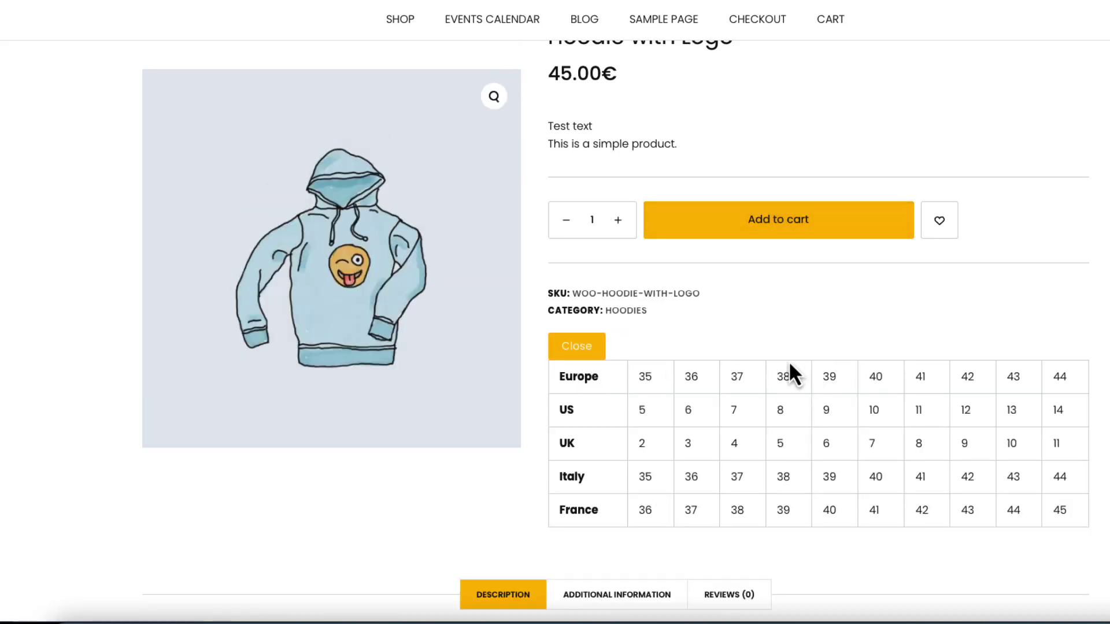
pyautogui.scroll(2, 578, 220)
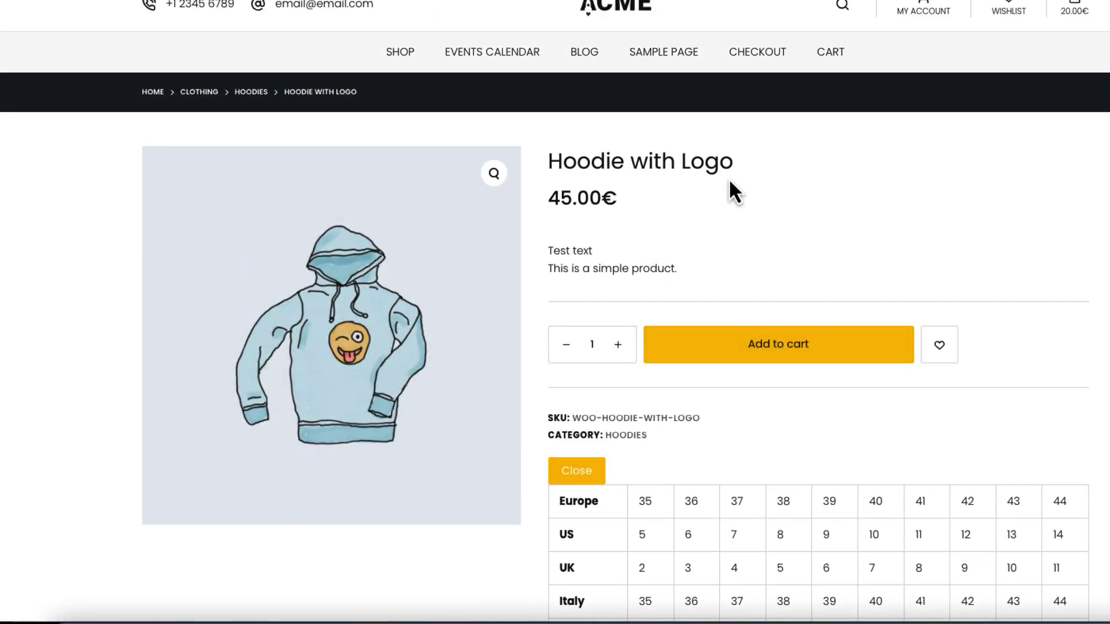
pyautogui.moveTo(738, 169); pyautogui.dragTo(546, 166)
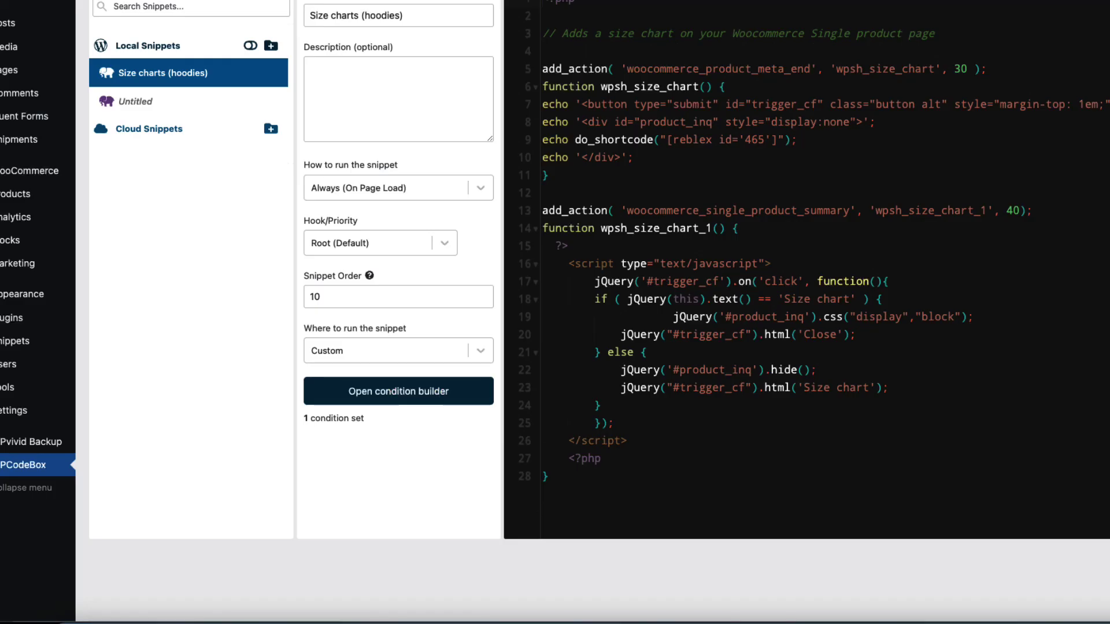
# Change the hoodies snippet's condition to Current Post Is Hoodie with Logo, and save both the conditions and the snippet.
pyautogui.click(396, 395)
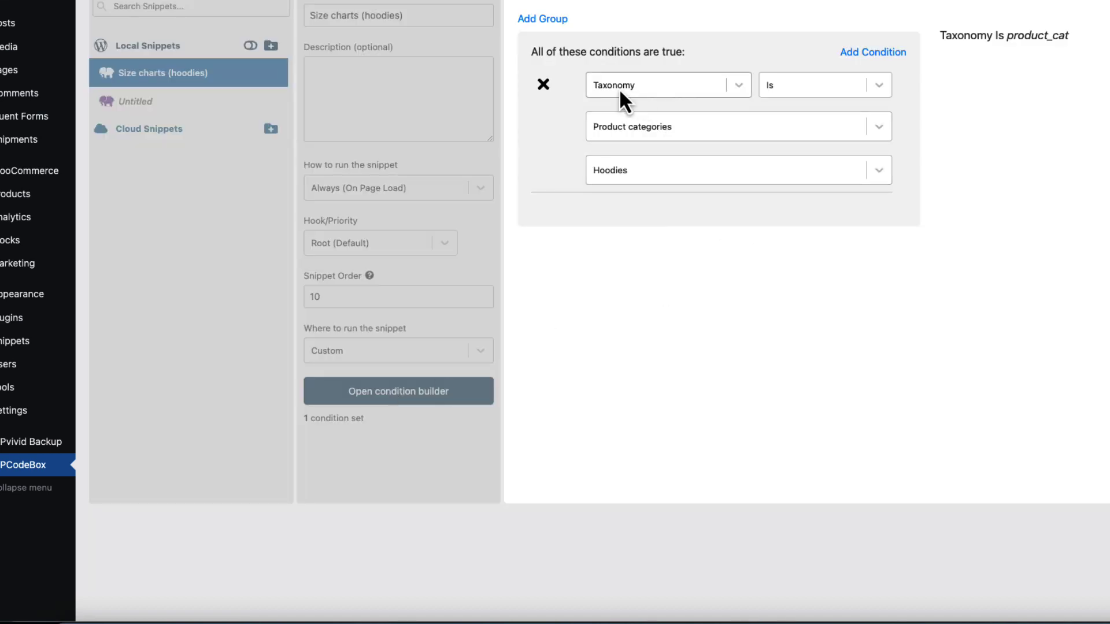
pyautogui.click(672, 84)
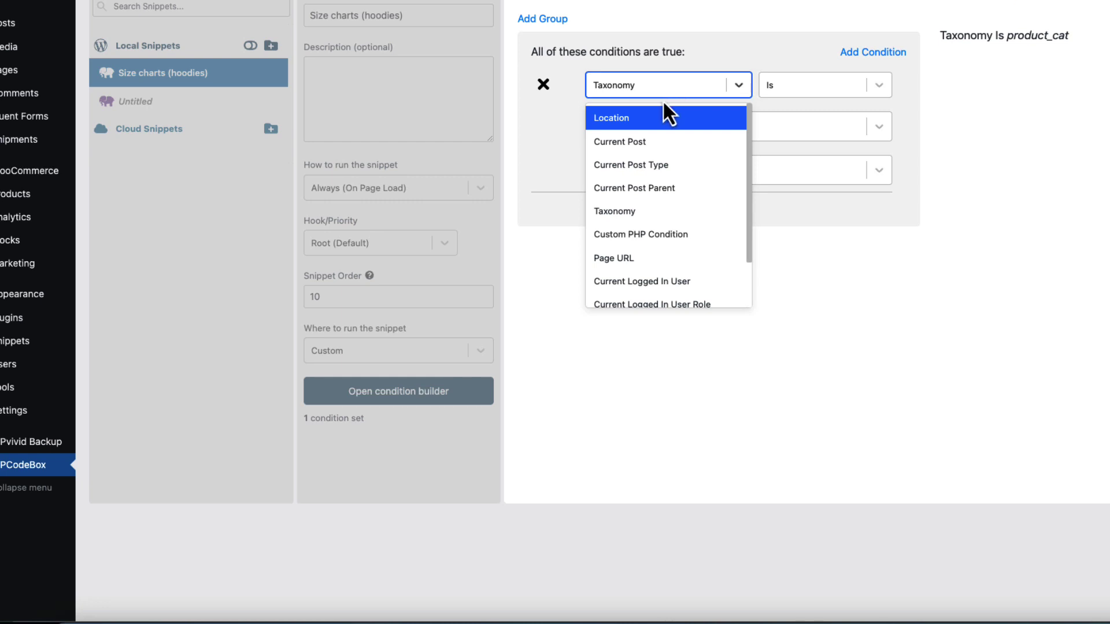
pyautogui.click(627, 142)
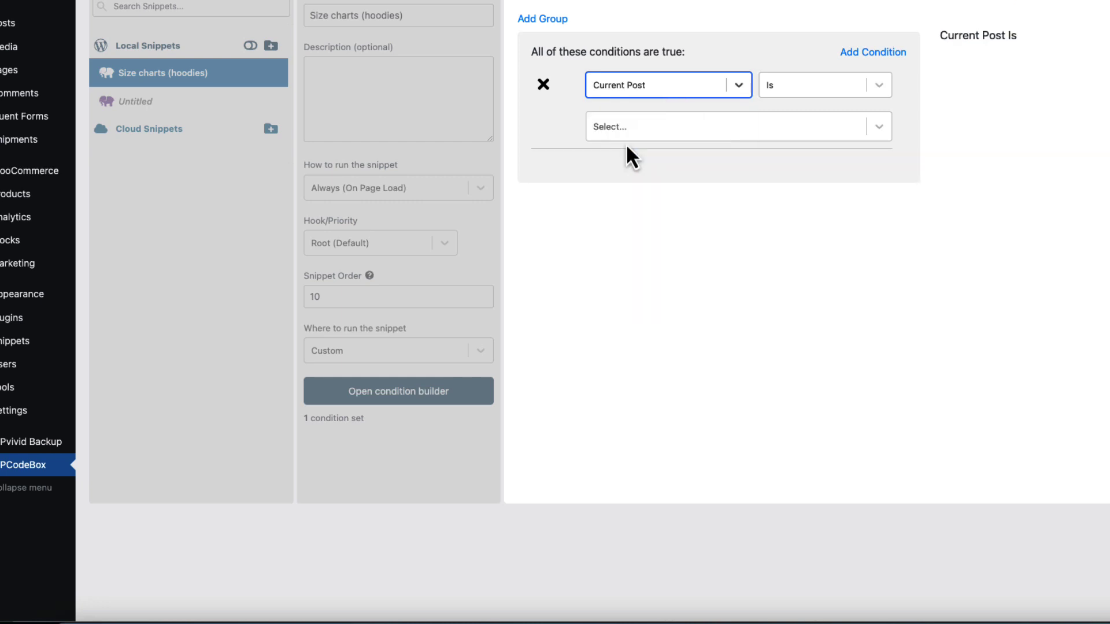
pyautogui.click(662, 130)
pyautogui.write('hoodie')
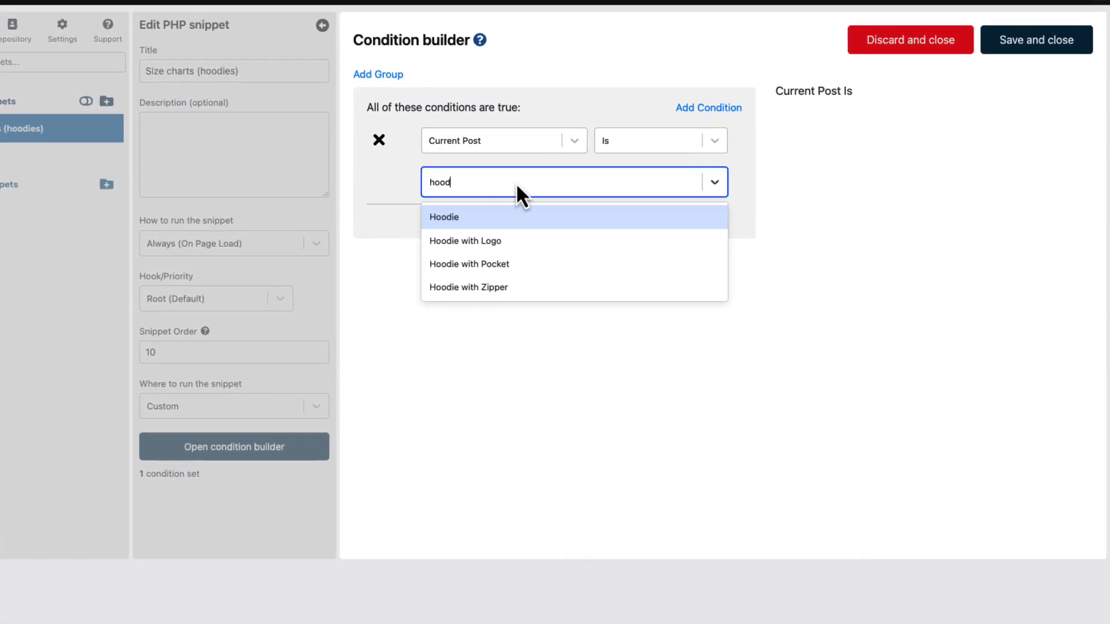
pyautogui.click(650, 187)
pyautogui.click(1031, 46)
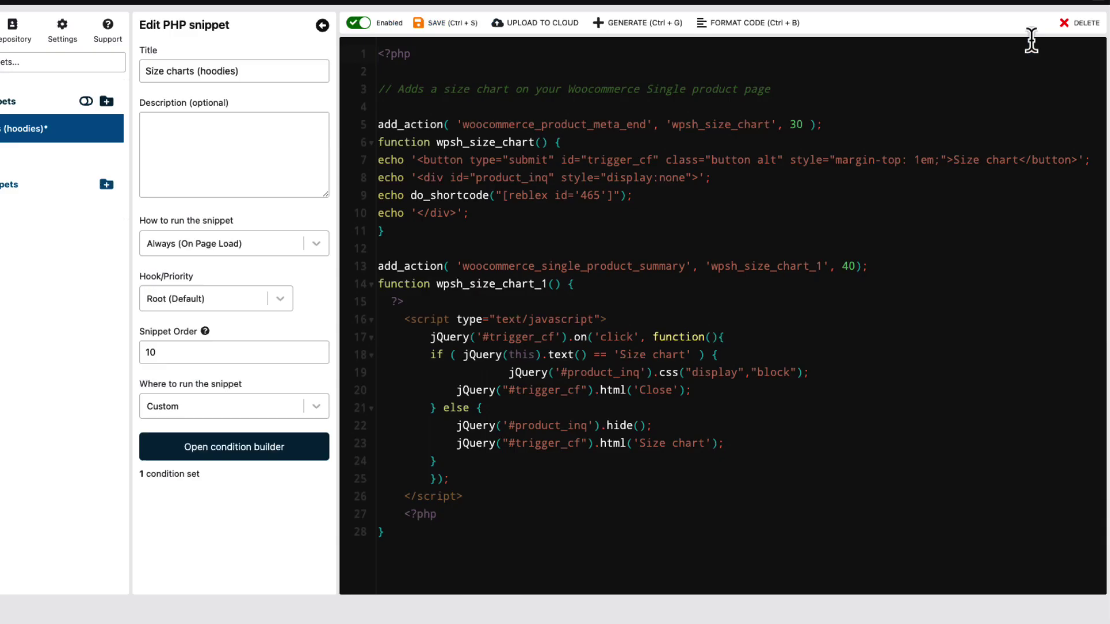
pyautogui.click(463, 26)
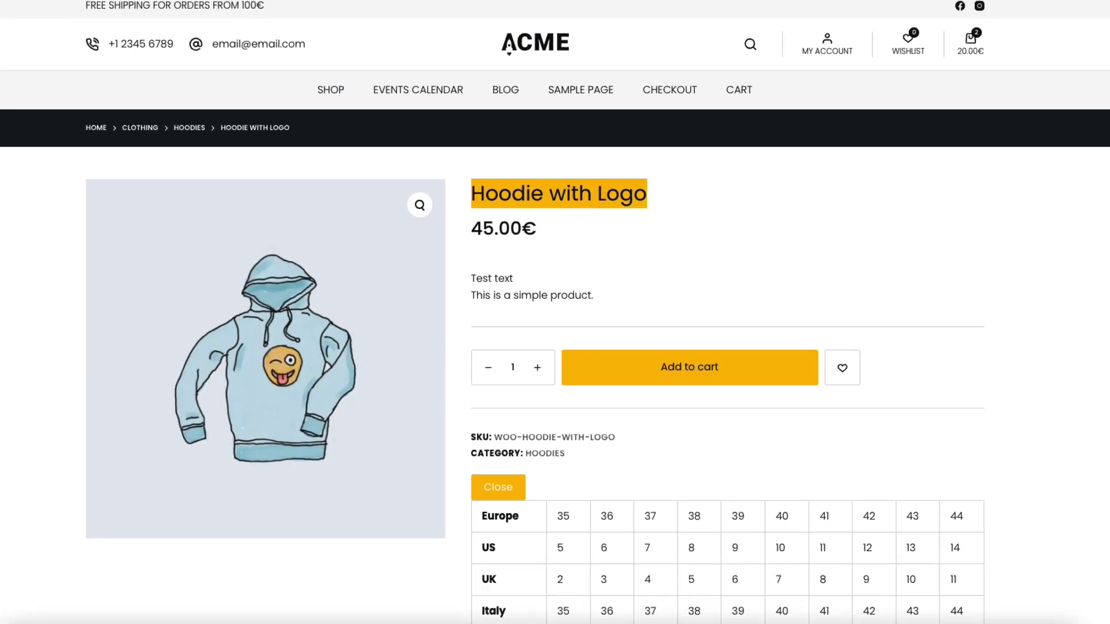
# Check the Hoodie with Logo page for the size chart button, and open the related Hoodie product to check its page too.
pyautogui.click(514, 480)
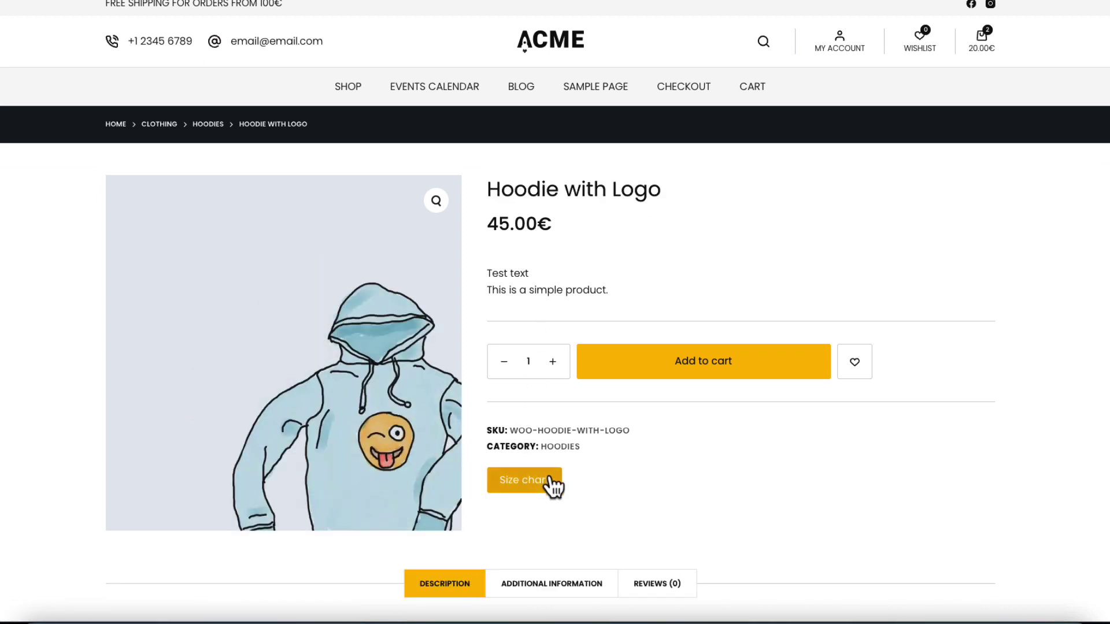
pyautogui.moveTo(661, 197); pyautogui.dragTo(501, 192)
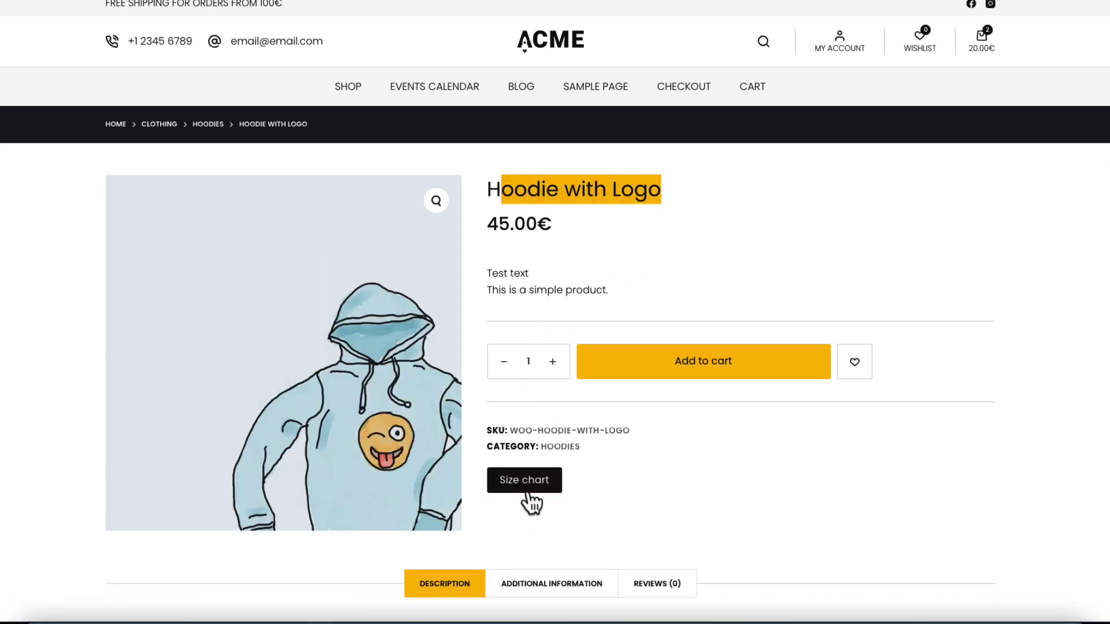
pyautogui.scroll(-5, 642, 471)
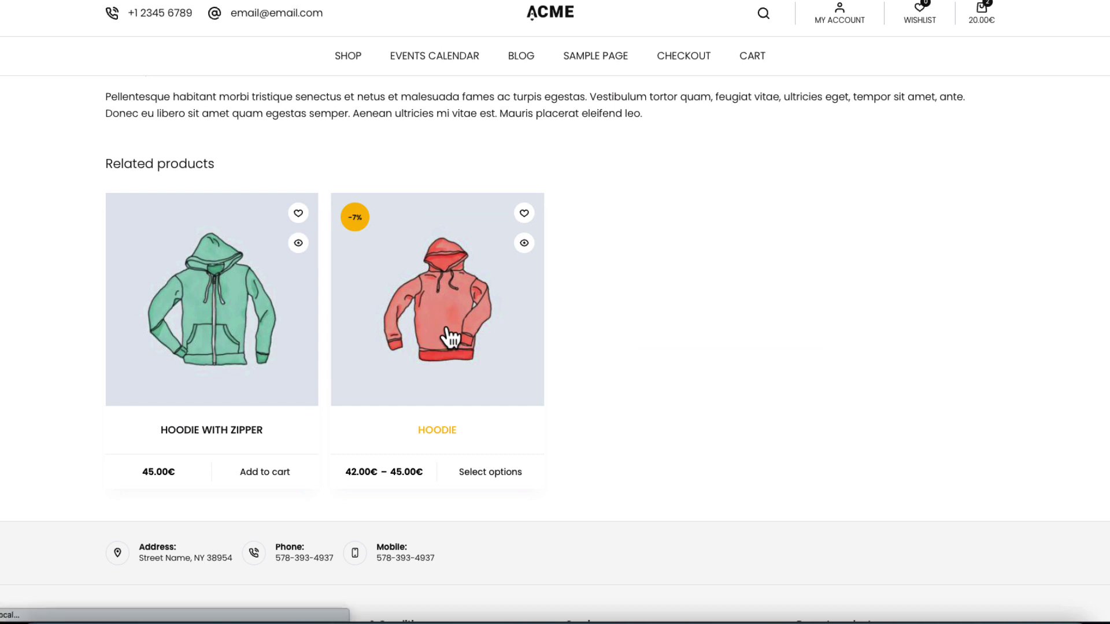
pyautogui.click(449, 336)
pyautogui.scroll(-4, 636, 452)
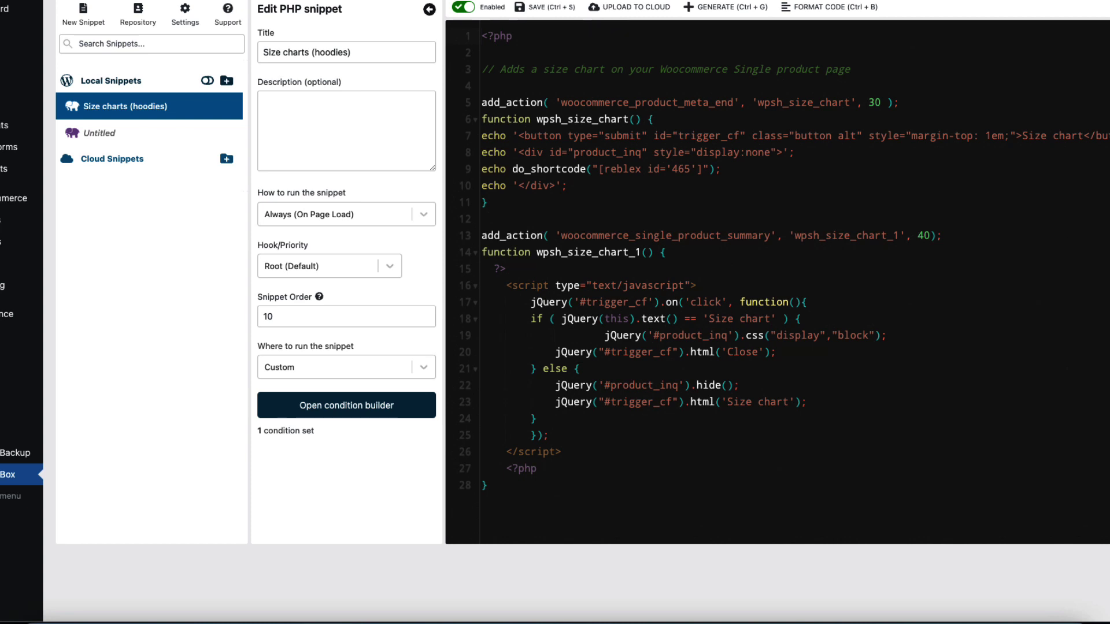
# Open the available actions for the "Size charts (hoodies)" snippet.
pyautogui.rightClick(154, 113)
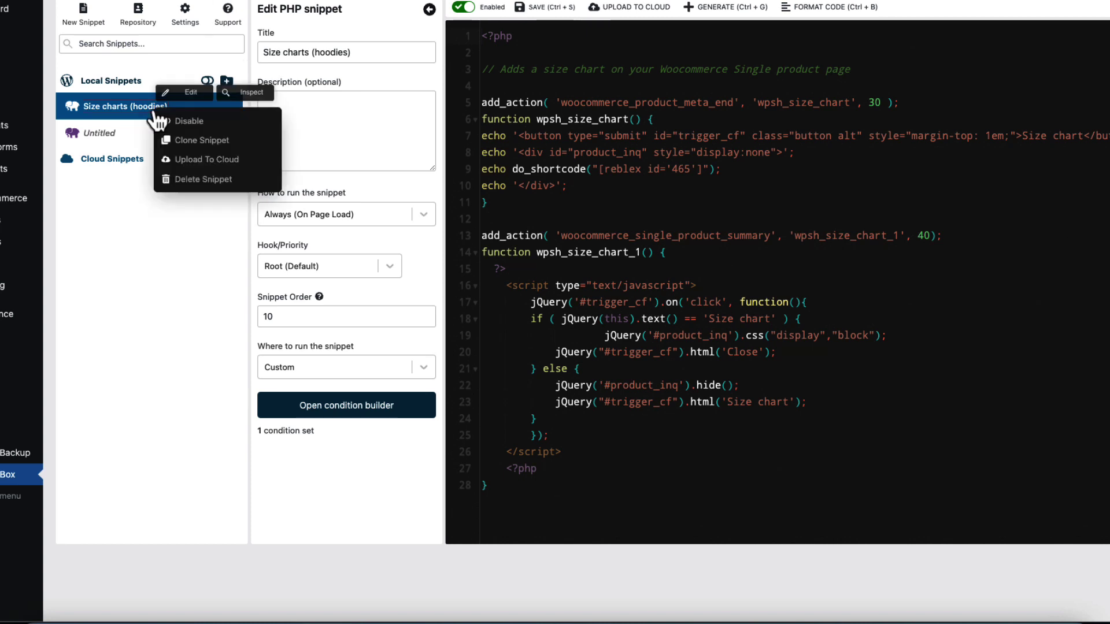